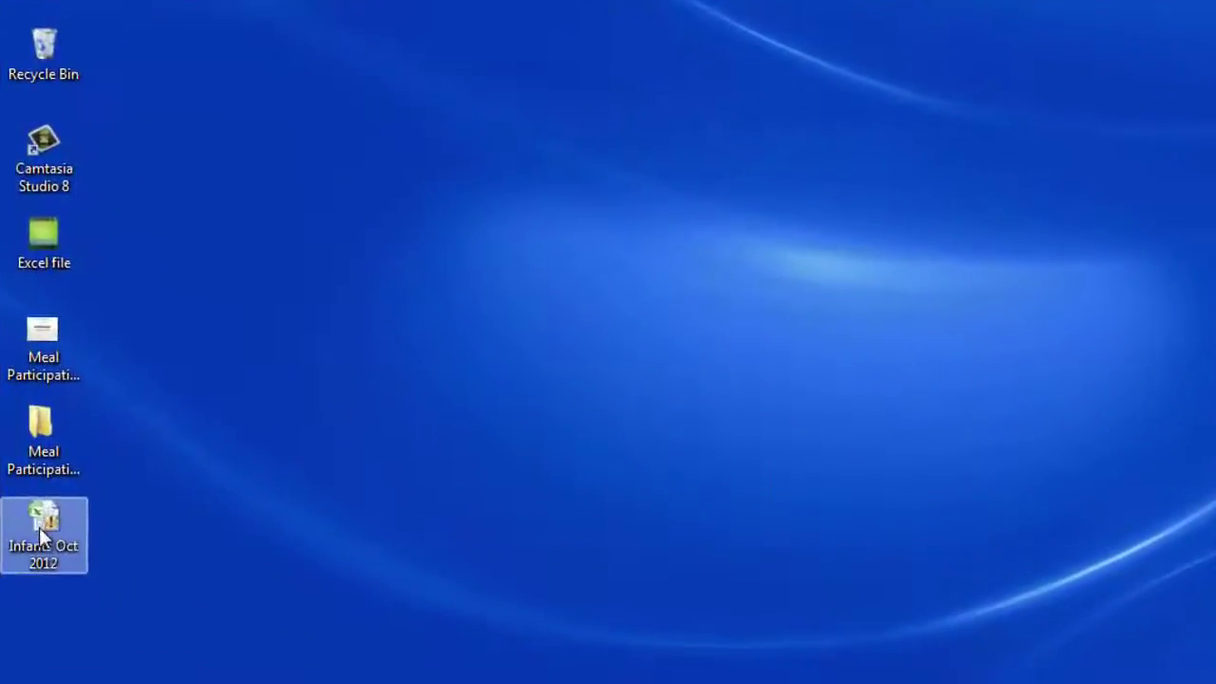
Open the Infants Oct 2012 workbook and choose 'Enable this content' for its disabled macros.
{"action": "double_click", "coordinate": [40, 535]}
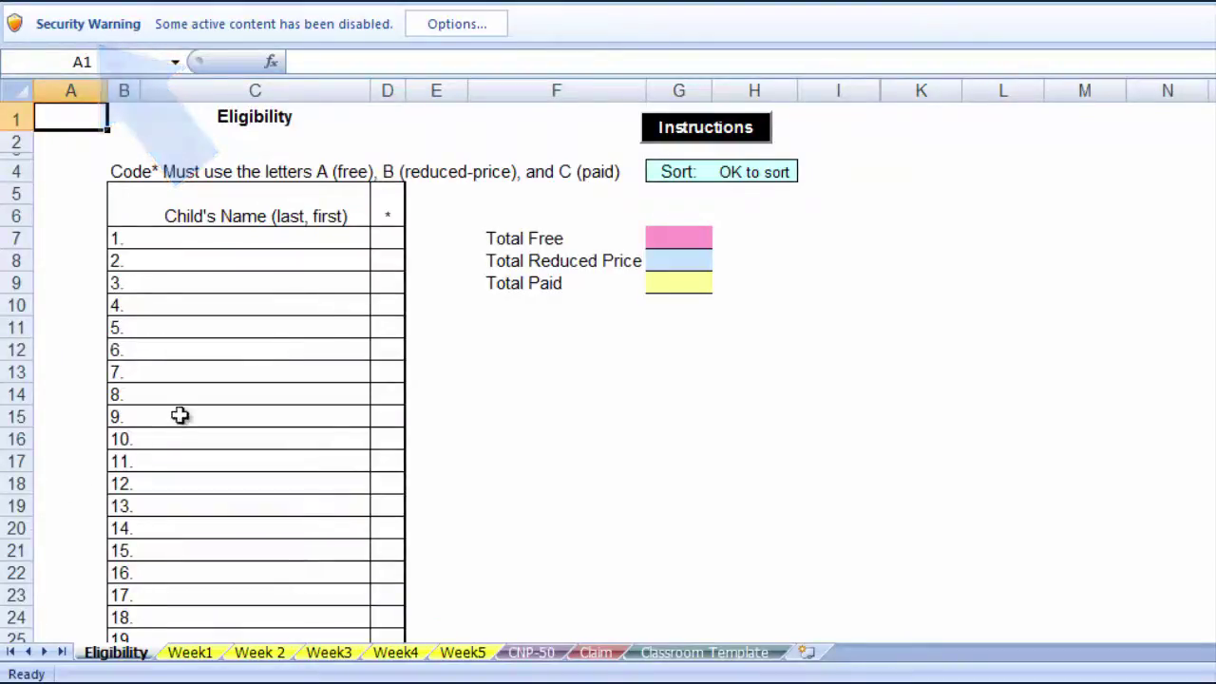
{"action": "left_click", "coordinate": [463, 25]}
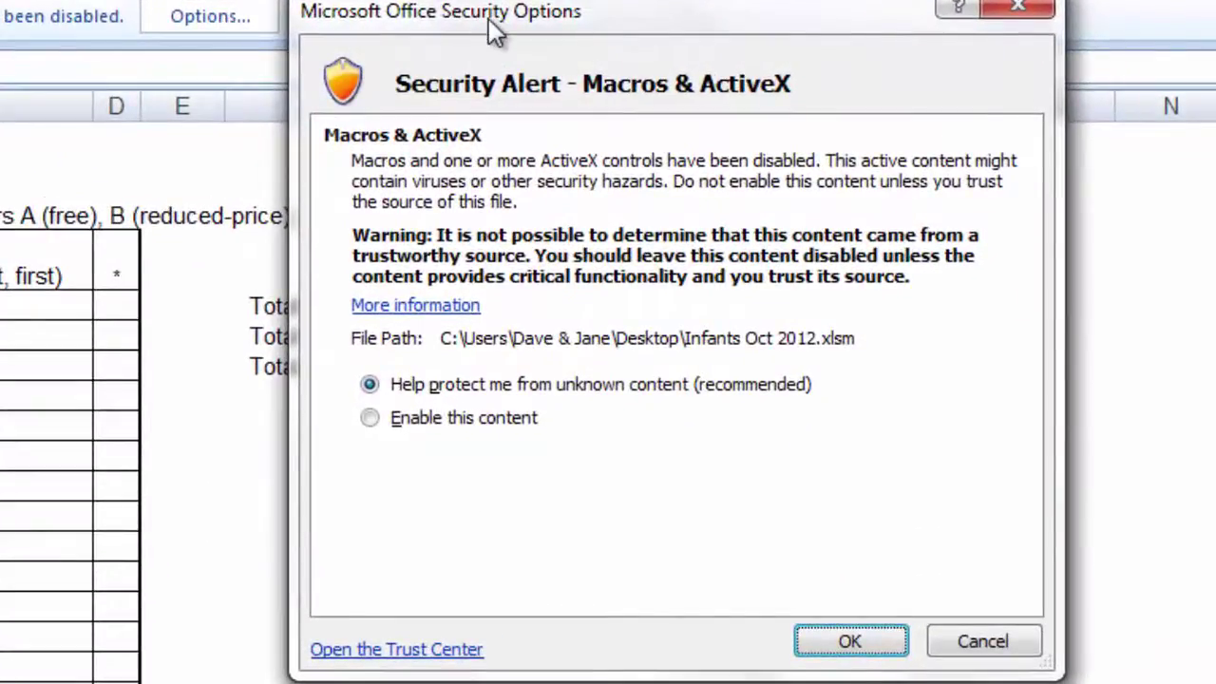
{"action": "left_click", "coordinate": [370, 418]}
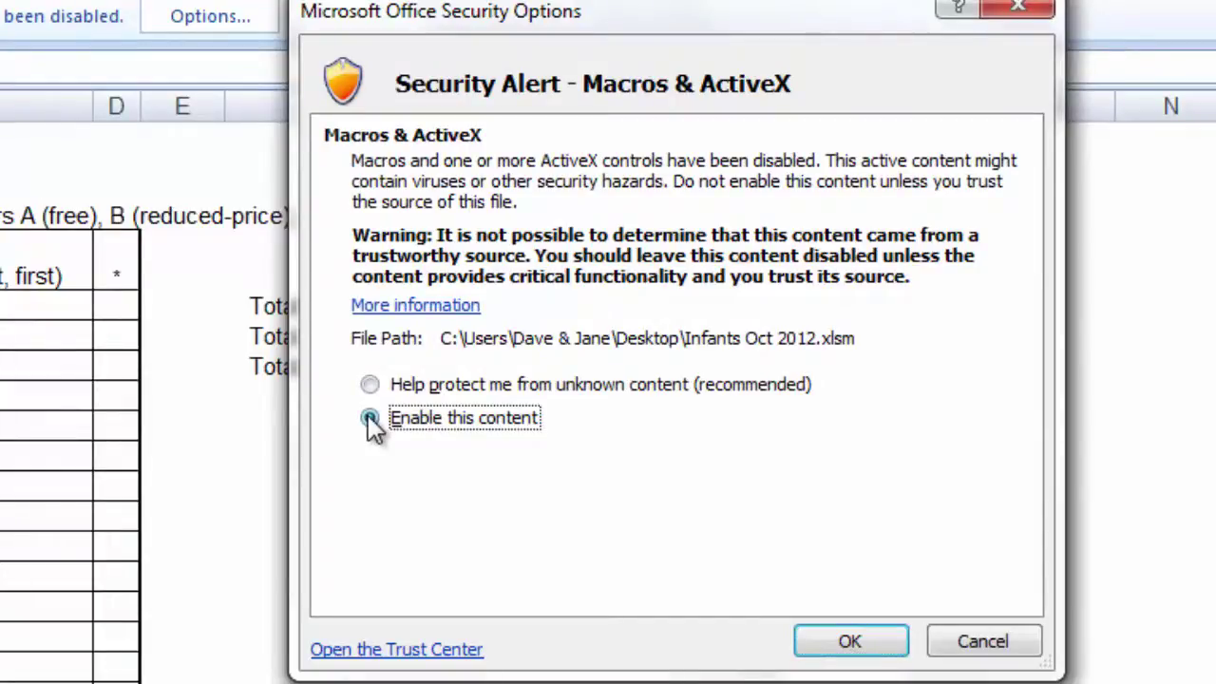
Confirm enabling the macros so the Eligibility sheet shows without the security warning.
{"action": "left_click", "coordinate": [836, 638]}
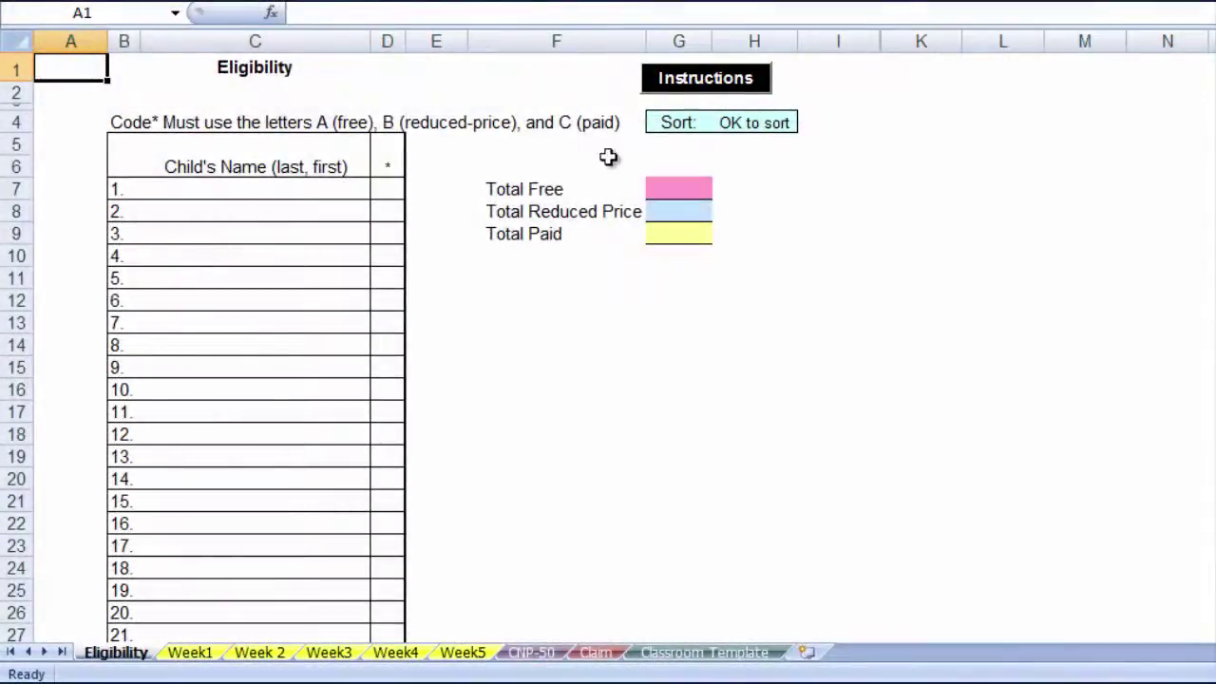
{"action": "left_click", "coordinate": [666, 82]}
{"action": "left_click_drag", "start_coordinate": [667, 83], "coordinate": [378, 203]}
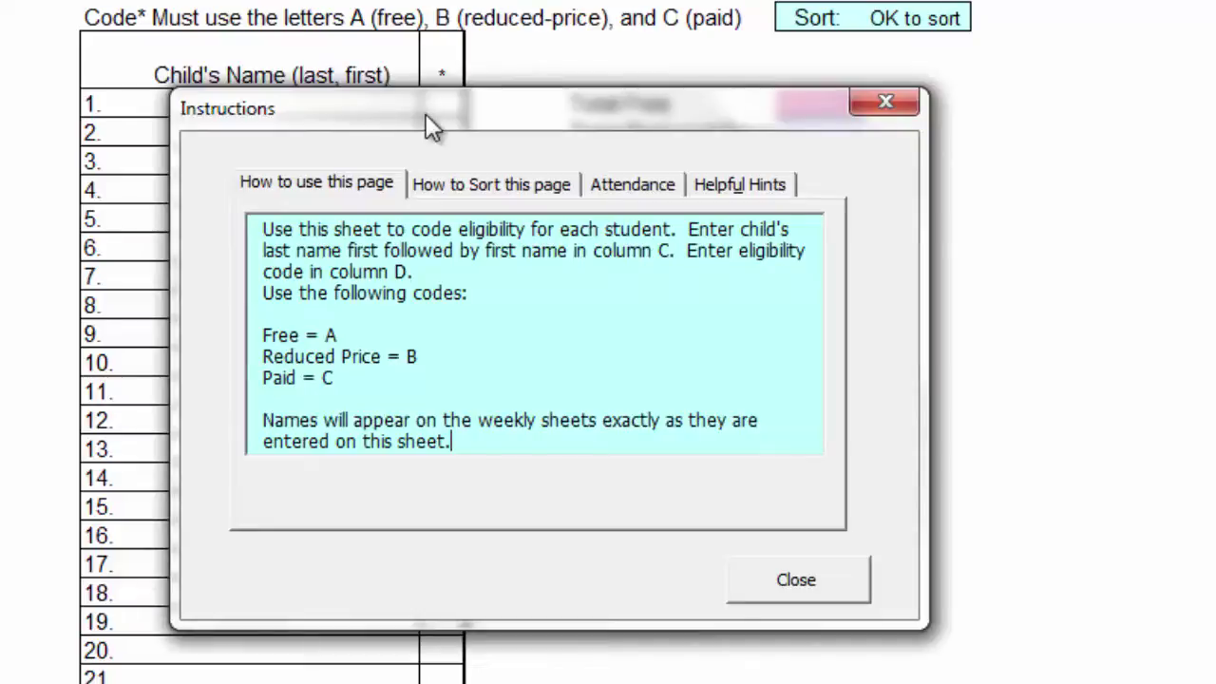
{"action": "left_click", "coordinate": [487, 186]}
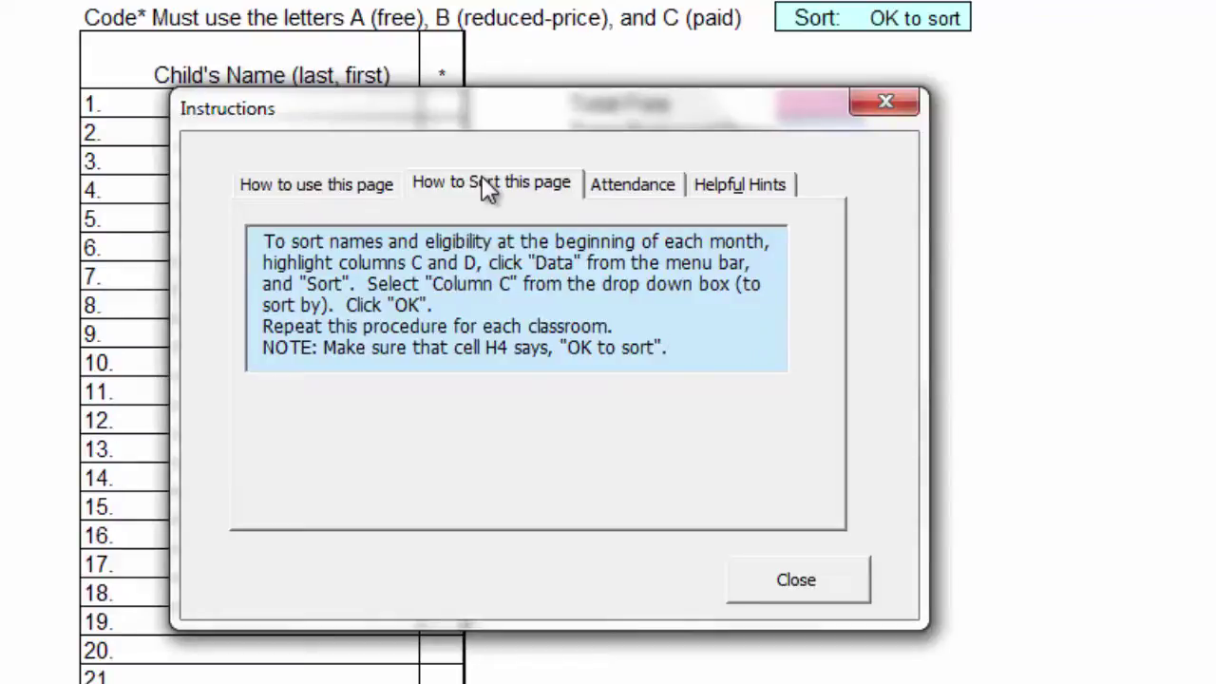
{"action": "left_click", "coordinate": [642, 183]}
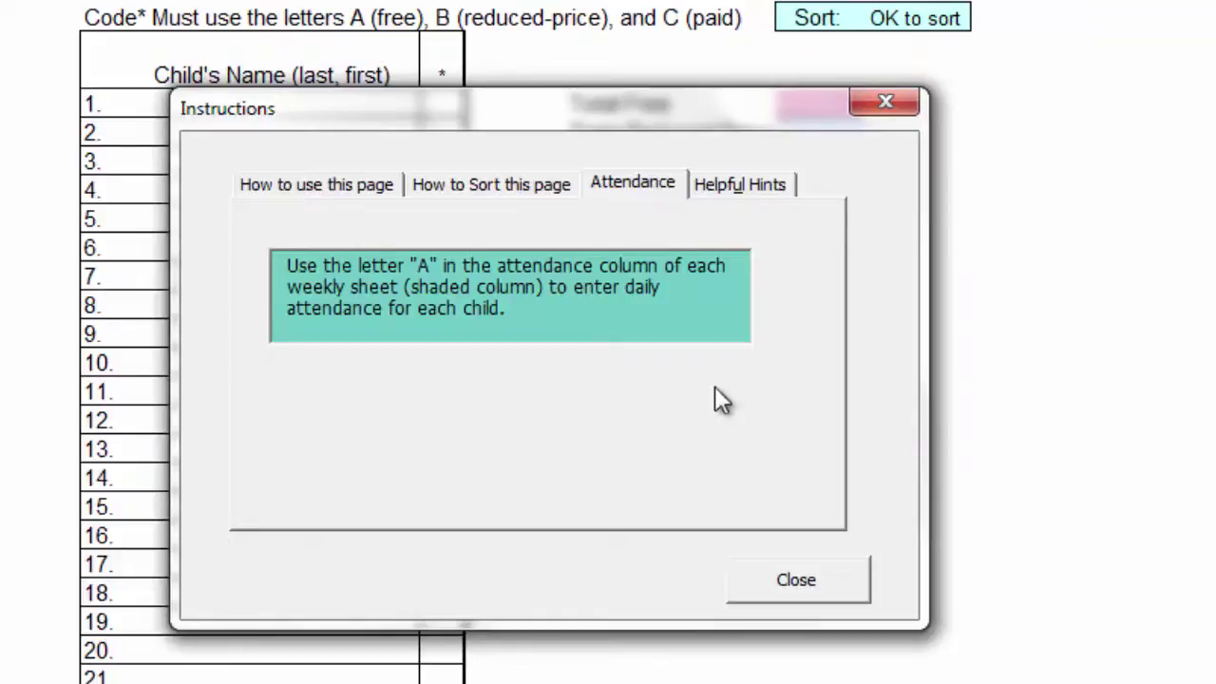
{"action": "left_click", "coordinate": [792, 579]}
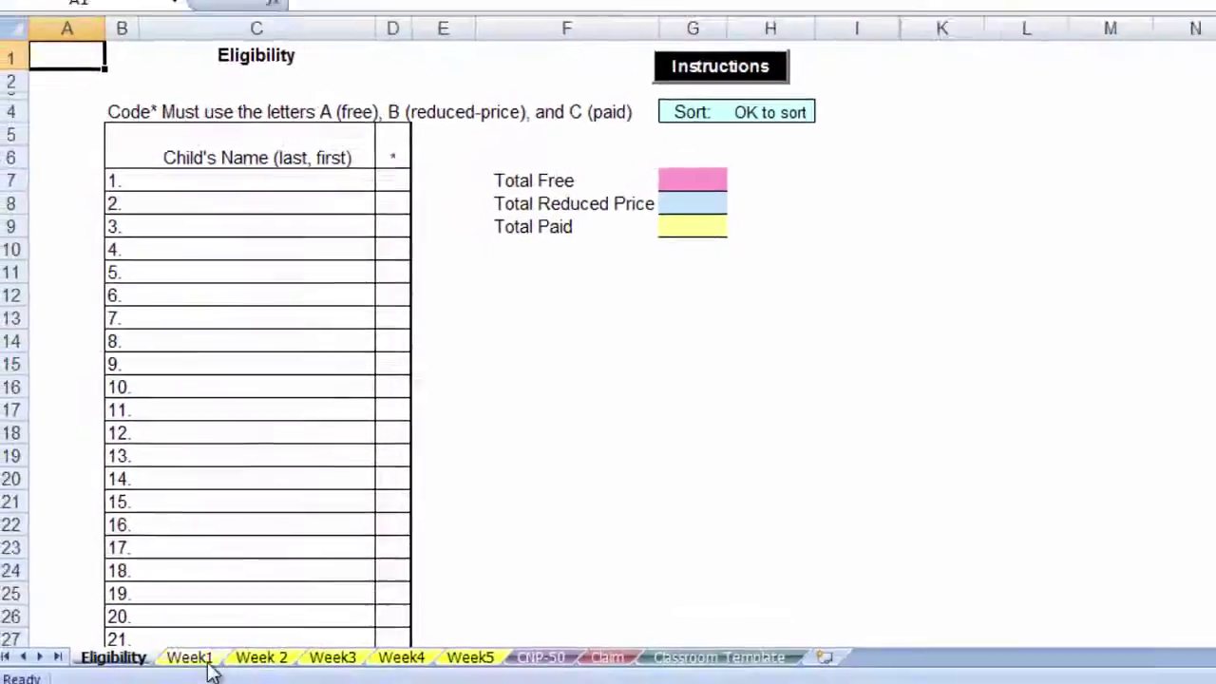
{"action": "left_click", "coordinate": [208, 658]}
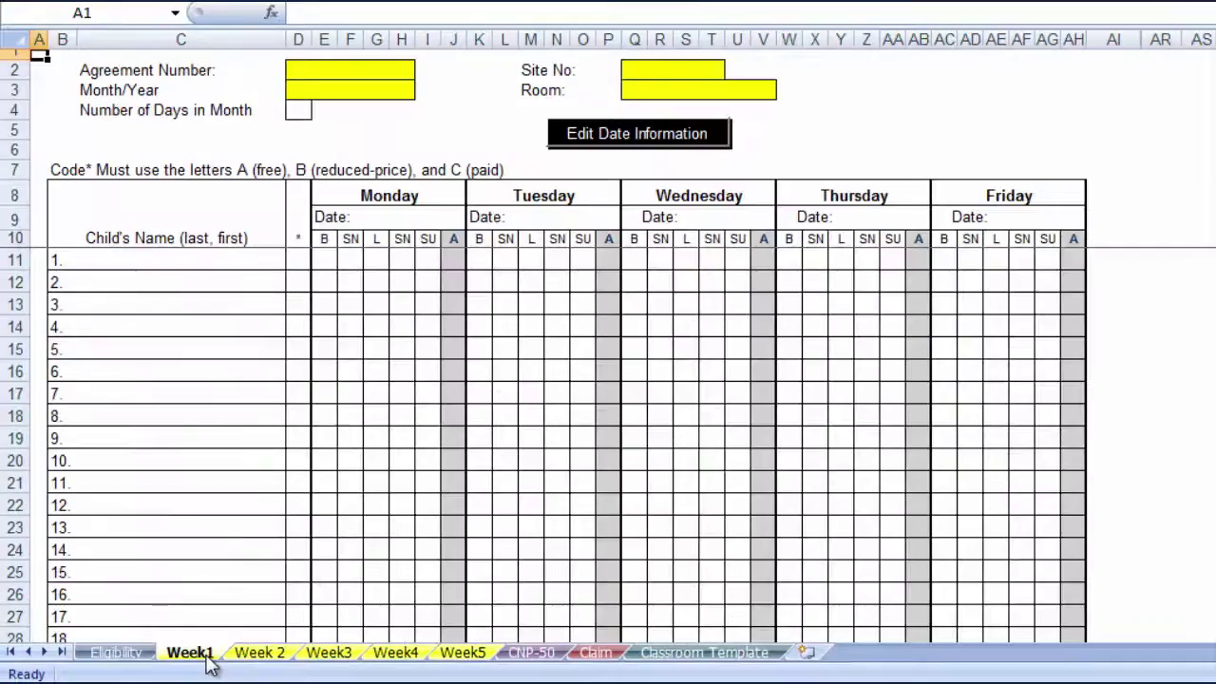
{"action": "left_click", "coordinate": [450, 258]}
{"action": "left_click_drag", "start_coordinate": [453, 276], "coordinate": [448, 404]}
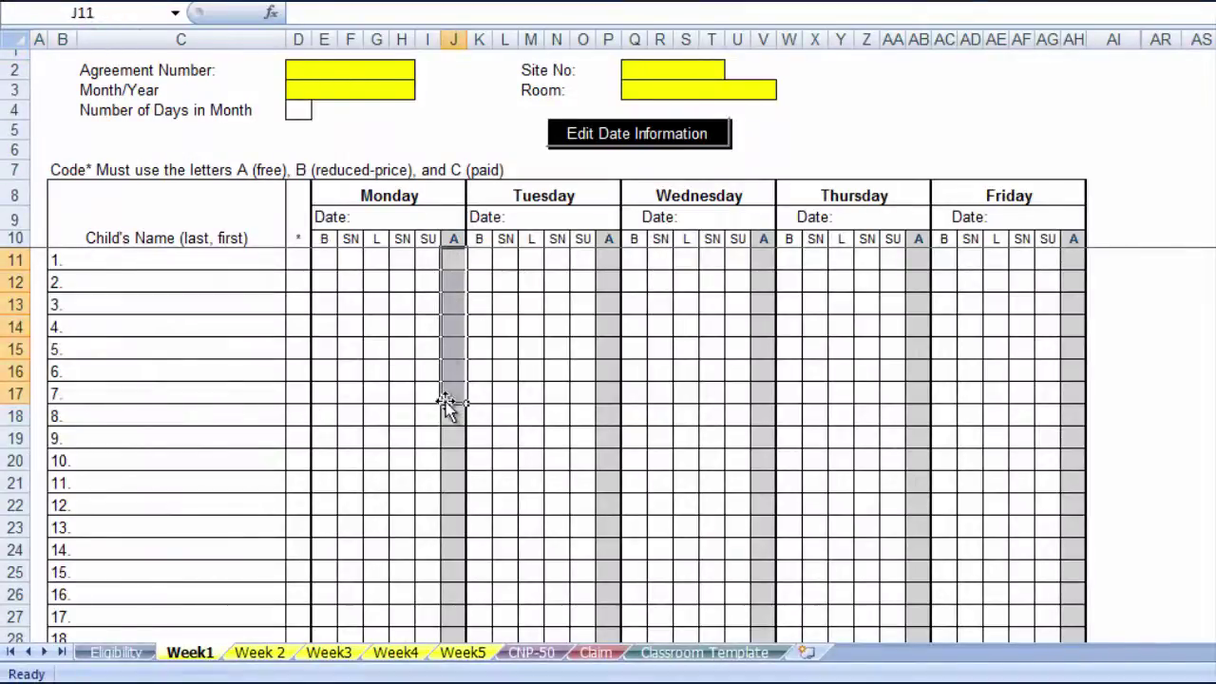
{"action": "left_click", "coordinate": [141, 655]}
{"action": "left_click", "coordinate": [702, 85]}
{"action": "left_click", "coordinate": [613, 222]}
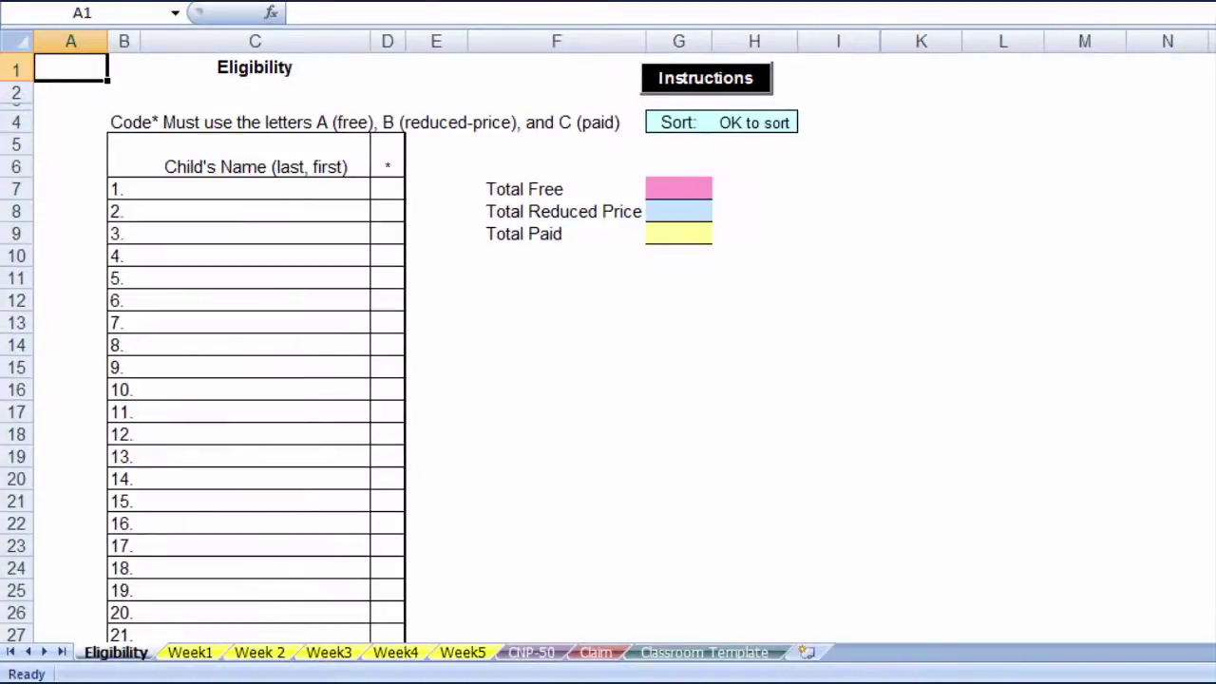
{"action": "scroll", "coordinate": [400, 349], "scroll_direction": "down", "scroll_amount": 3}
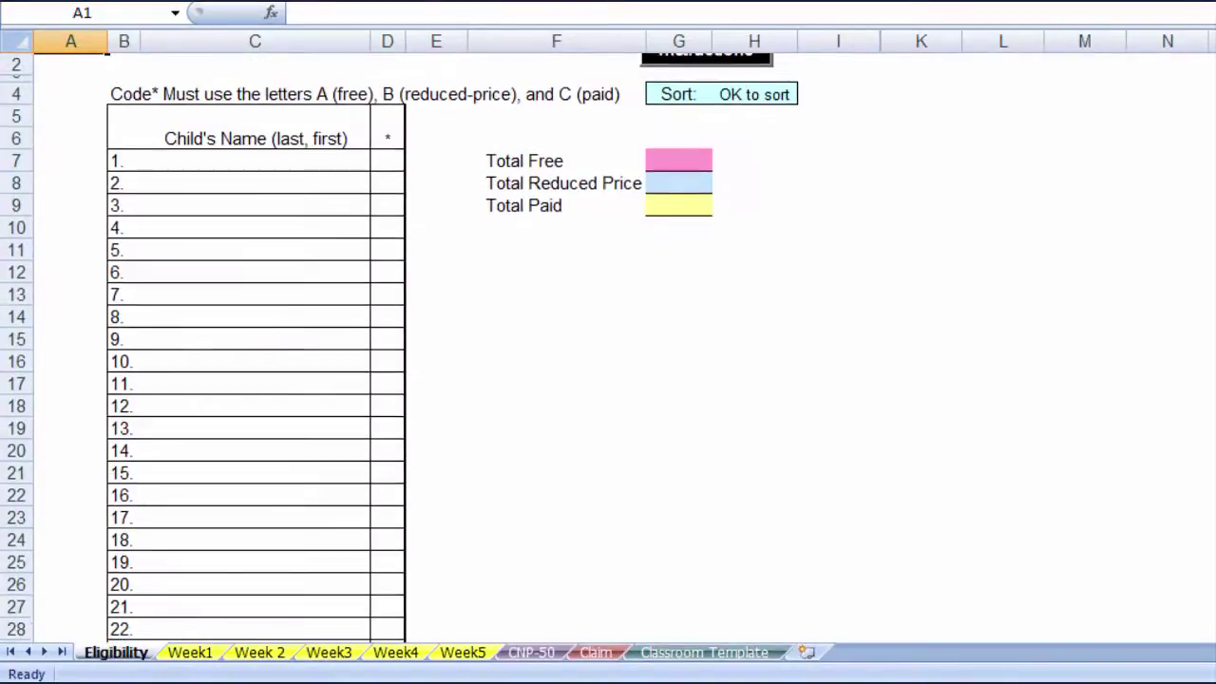
{"action": "scroll", "coordinate": [400, 349], "scroll_direction": "down", "scroll_amount": 5}
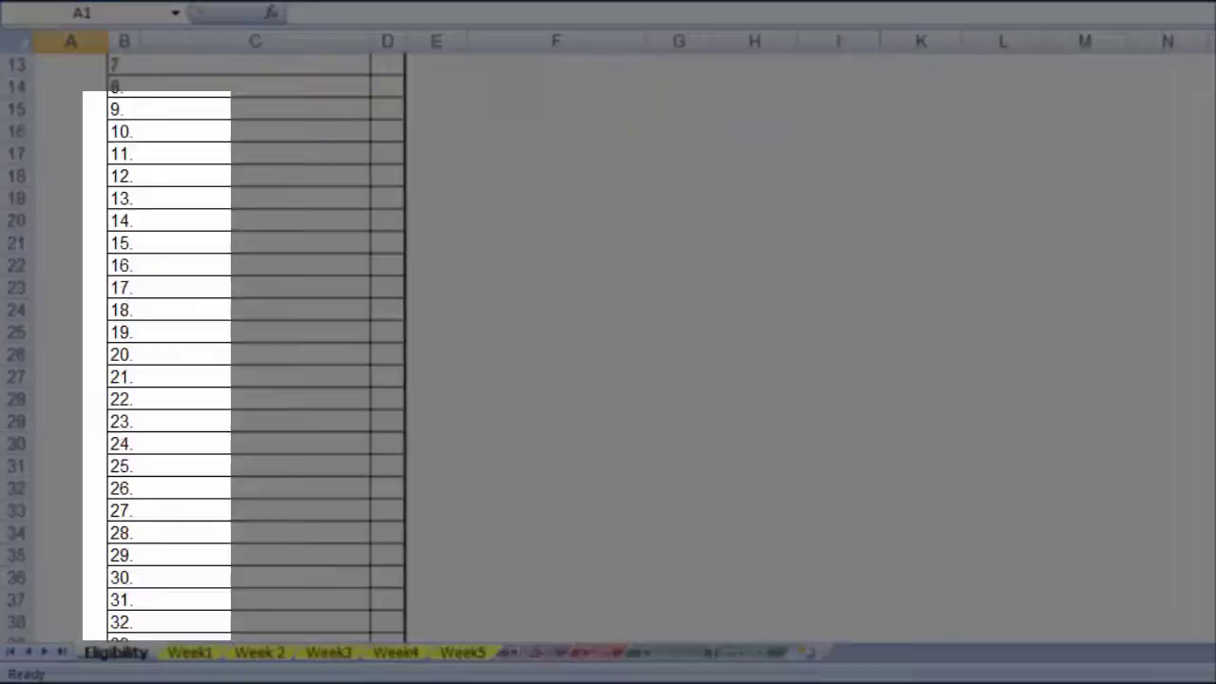
{"action": "scroll", "coordinate": [609, 344], "scroll_direction": "down", "scroll_amount": 6}
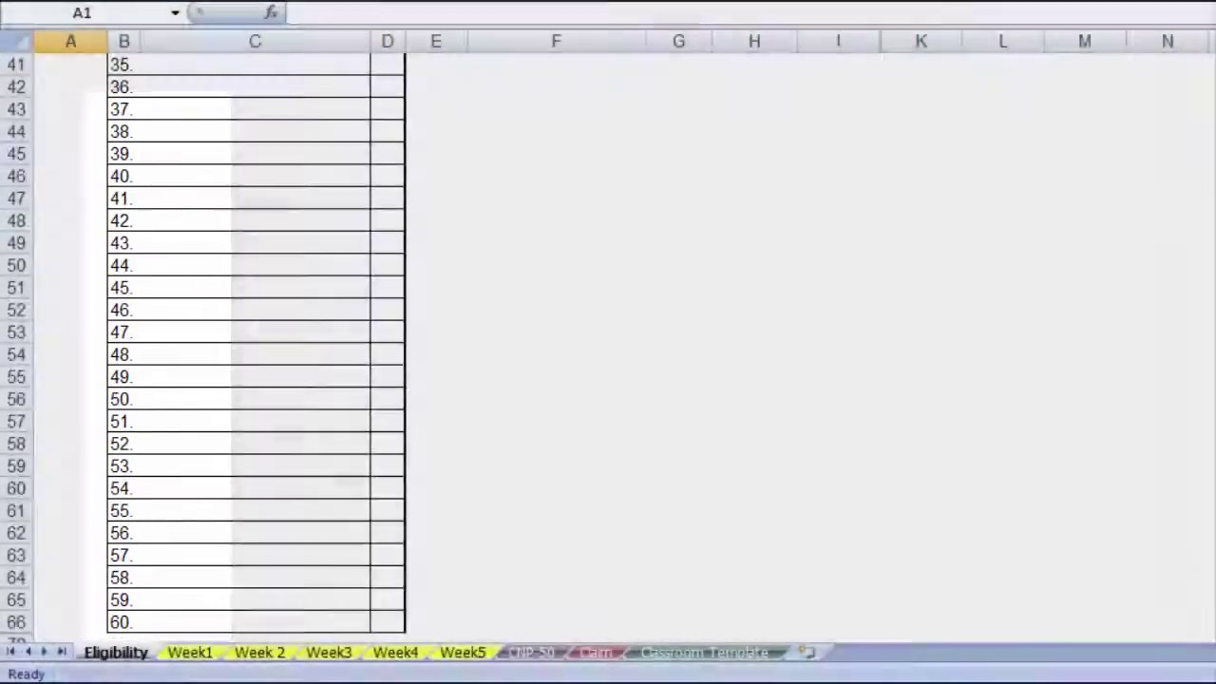
{"action": "scroll", "coordinate": [608, 343], "scroll_direction": "up", "scroll_amount": 13}
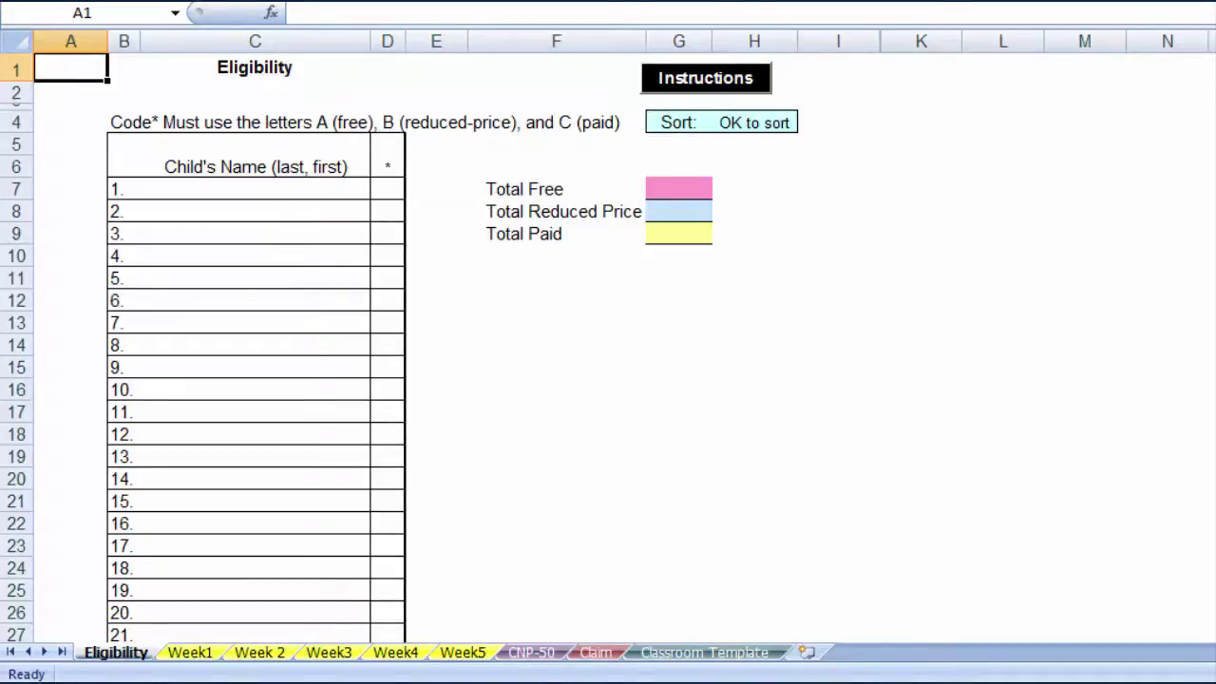
Enter the first child's 'last, first' name with code A, then begin the second child's name.
{"action": "left_click", "coordinate": [229, 190]}
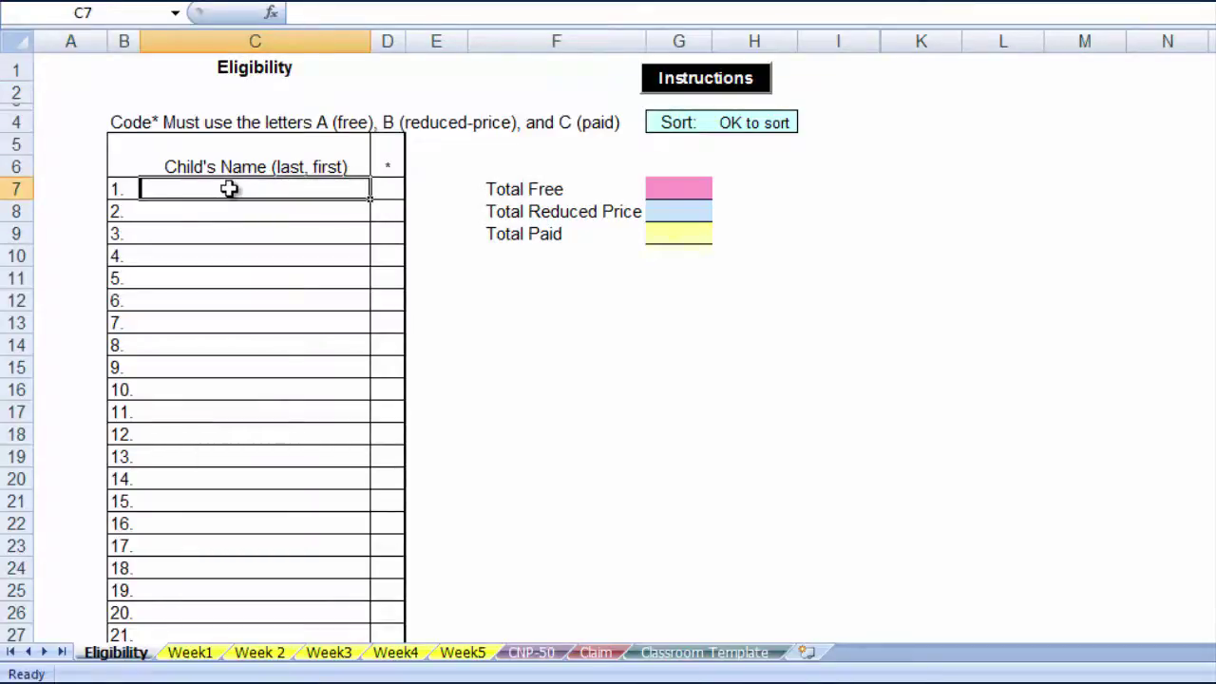
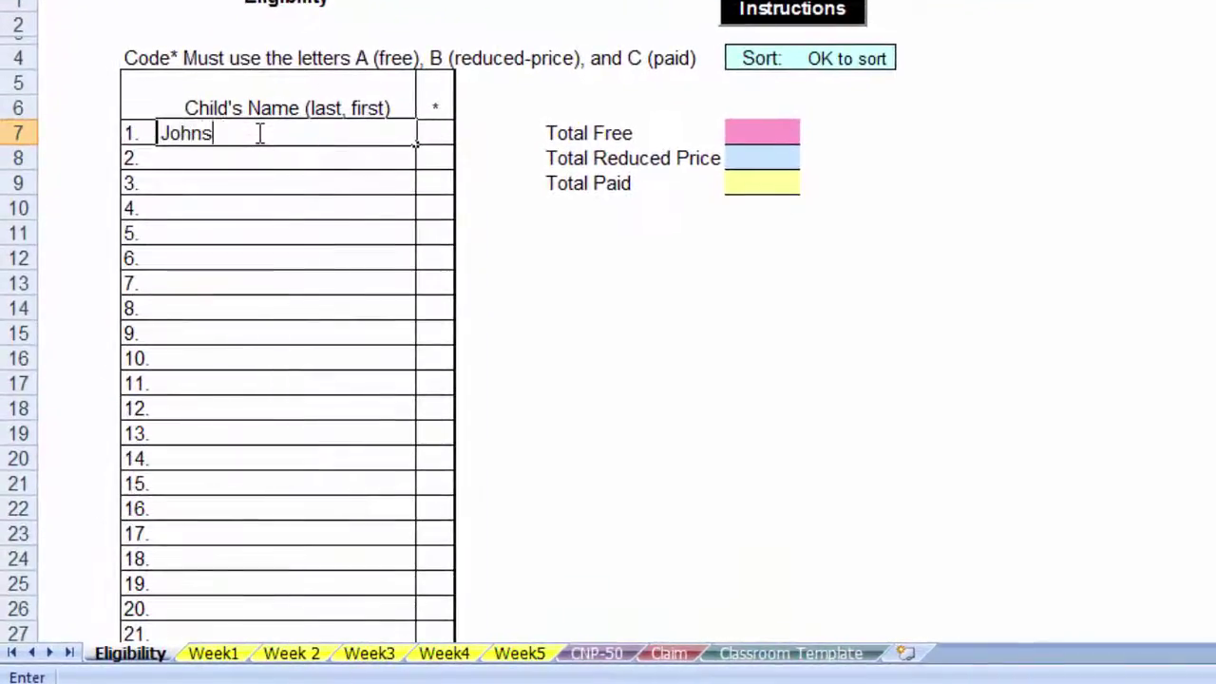
{"action": "key", "text": "Tab"}
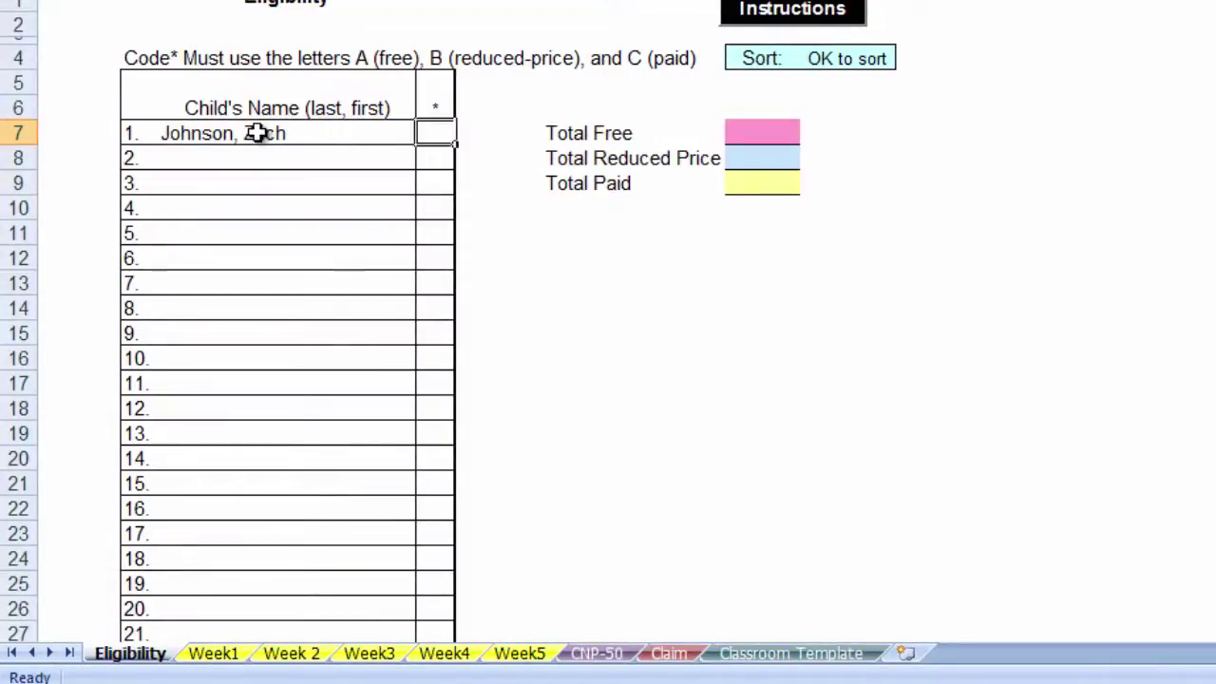
{"action": "type", "text": "A"}
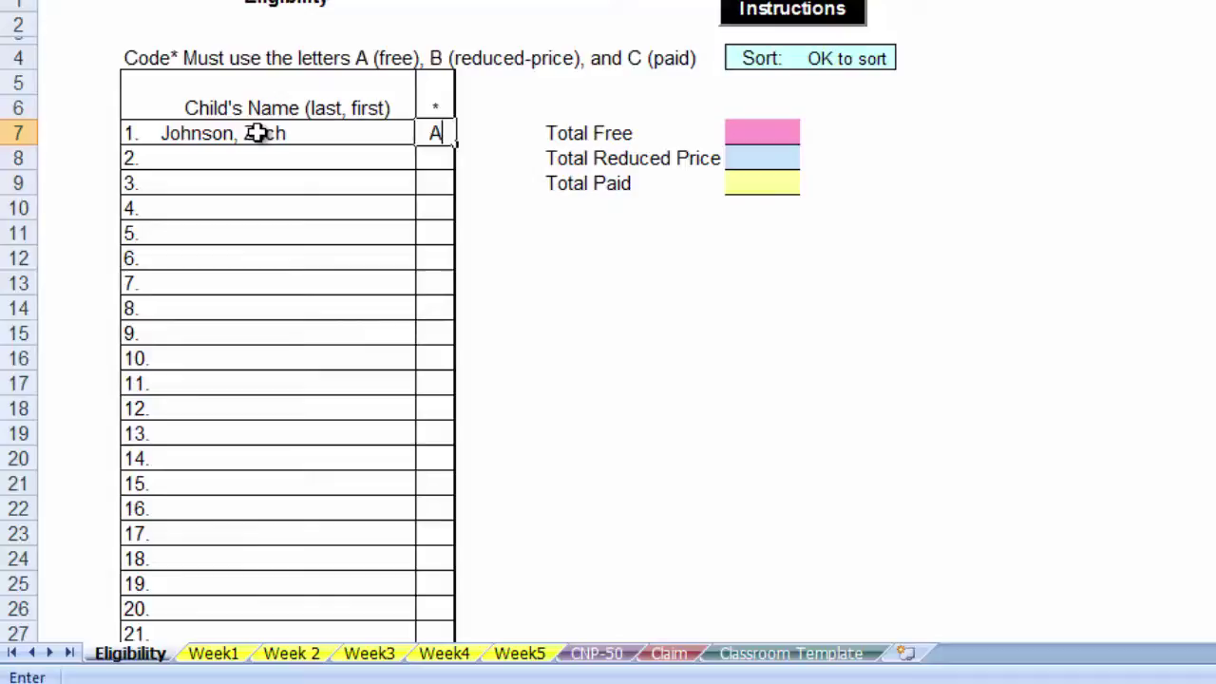
{"action": "key", "text": "Return"}
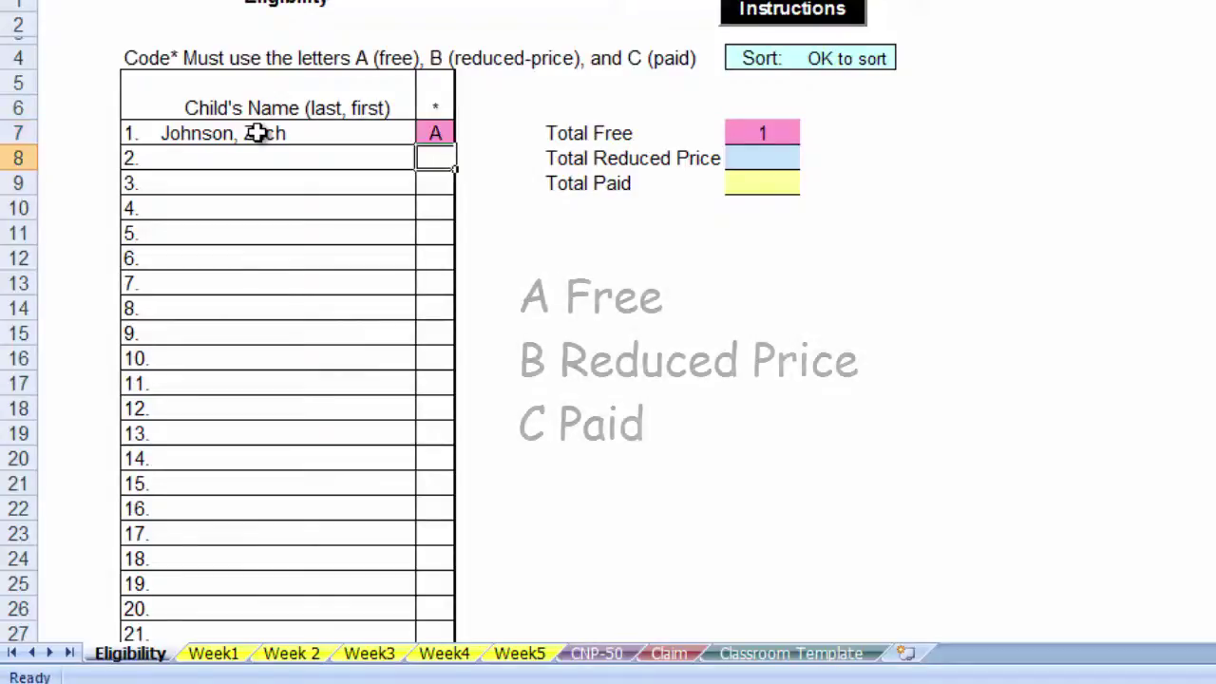
{"action": "key", "text": "Left"}
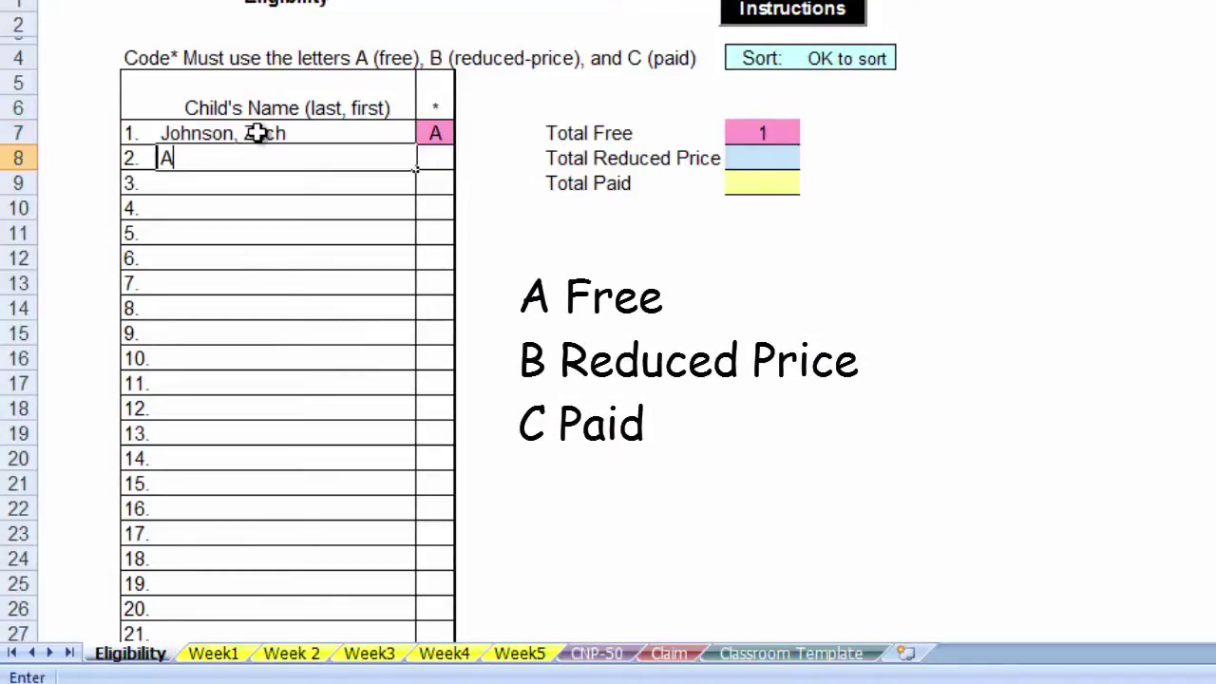
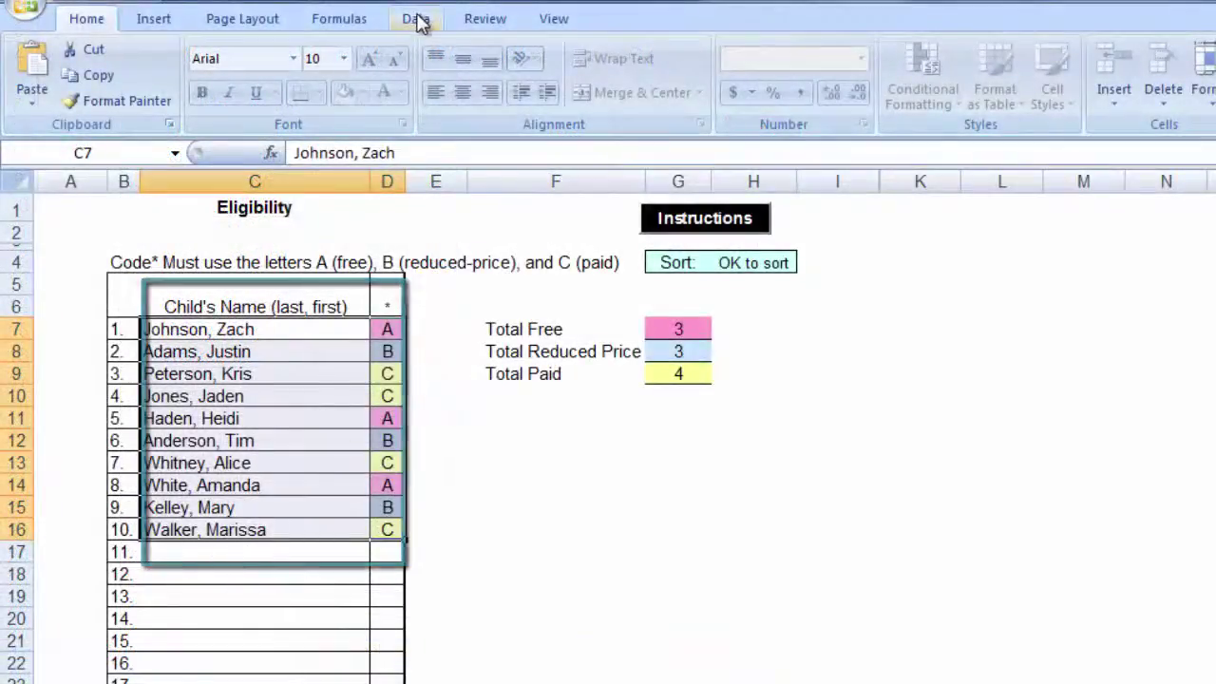
Sort the names in column C by values A to Z, with no header row.
{"action": "left_click", "coordinate": [416, 19]}
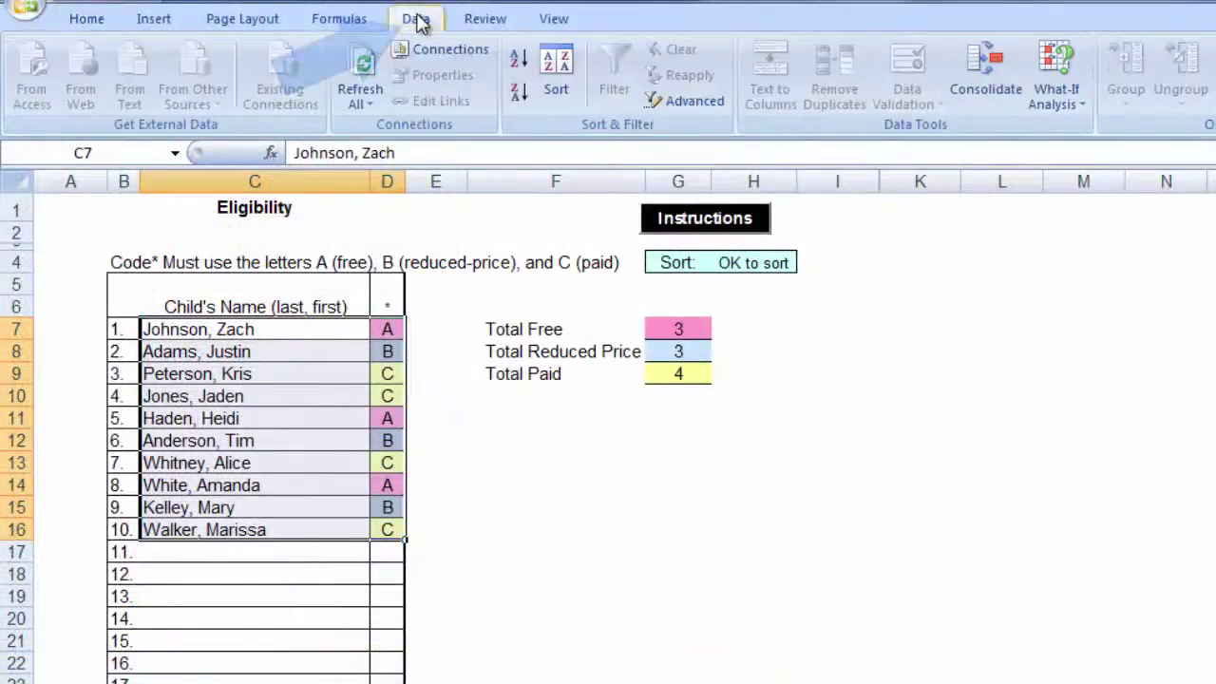
{"action": "left_click", "coordinate": [555, 87]}
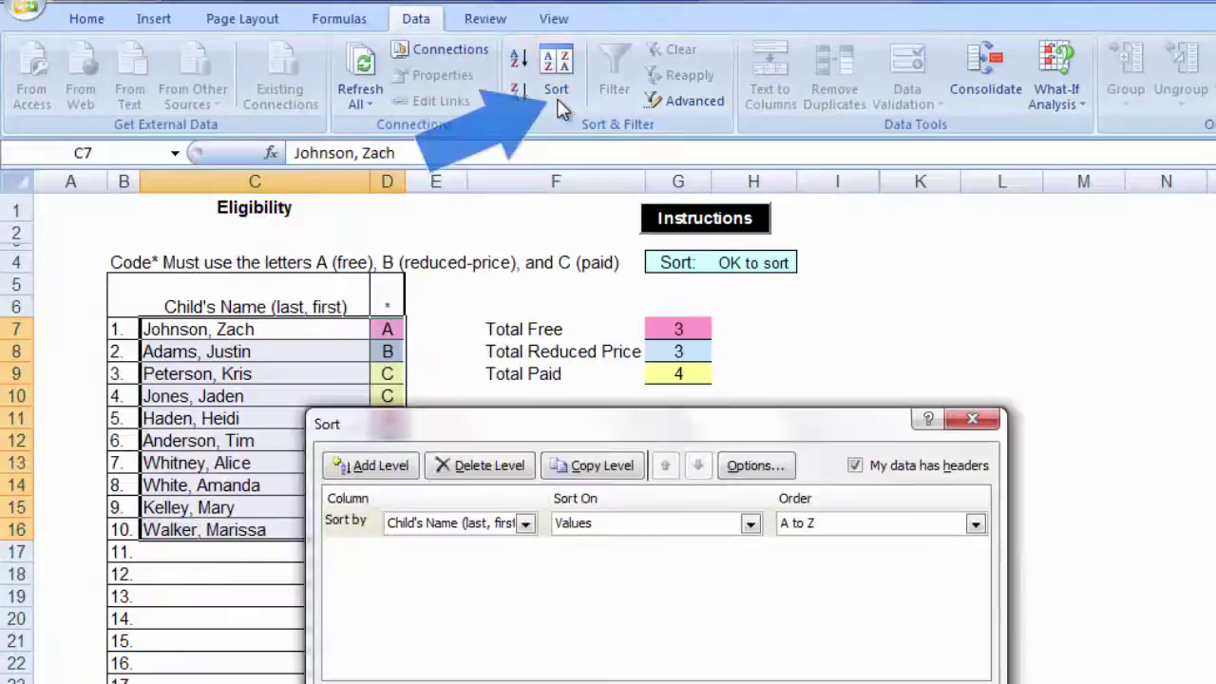
{"action": "mouse_move", "coordinate": [587, 435]}
{"action": "left_mouse_down"}
{"action": "mouse_move", "coordinate": [697, 334]}
{"action": "mouse_move", "coordinate": [751, 262]}
{"action": "left_mouse_up"}
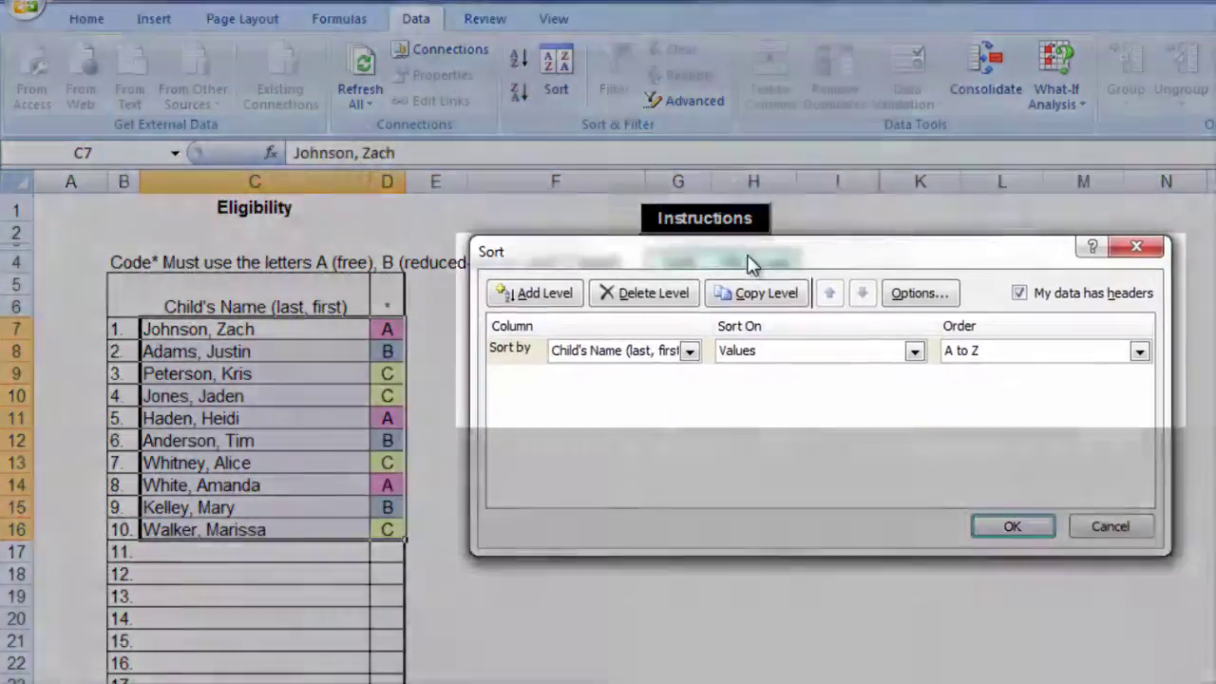
{"action": "left_click", "coordinate": [1020, 293]}
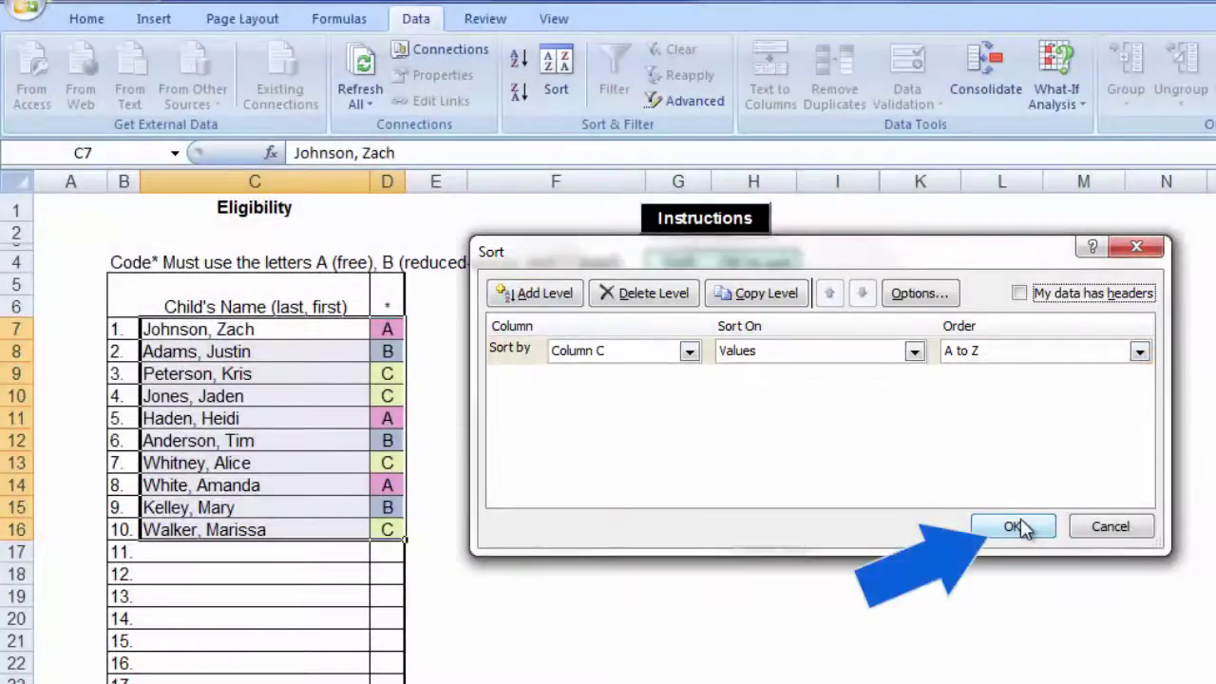
{"action": "left_click", "coordinate": [1016, 527]}
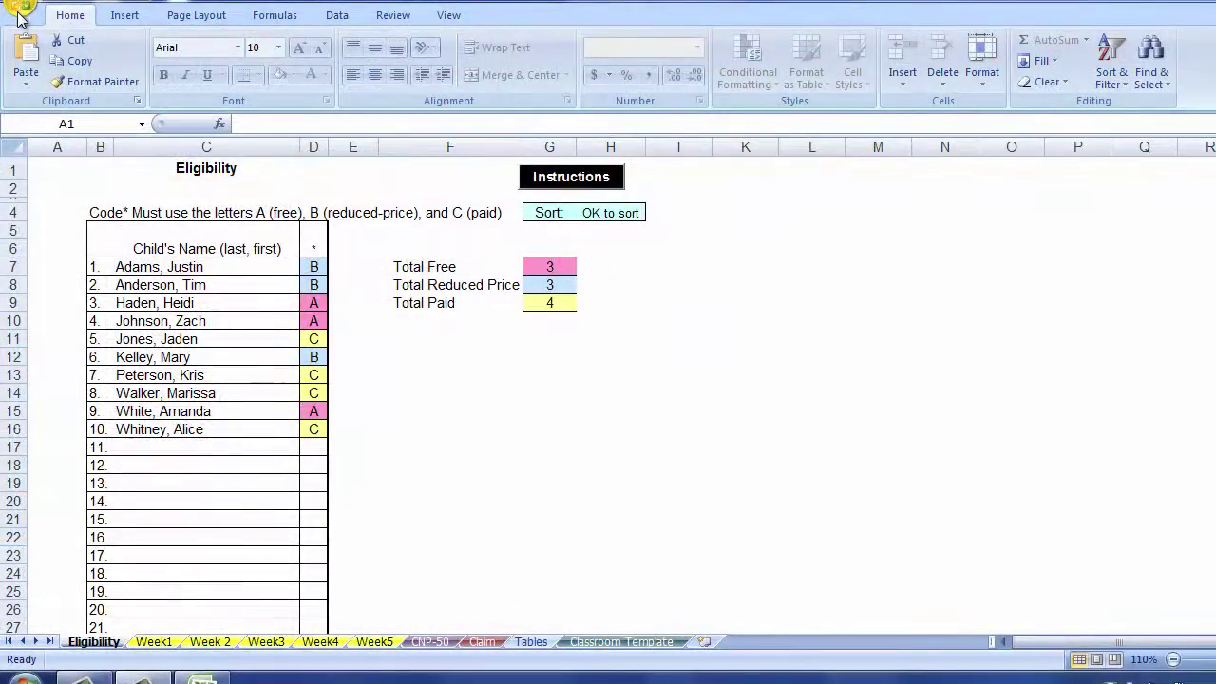
Look over the Save As options in the Office menu.
{"action": "left_click", "coordinate": [18, 13]}
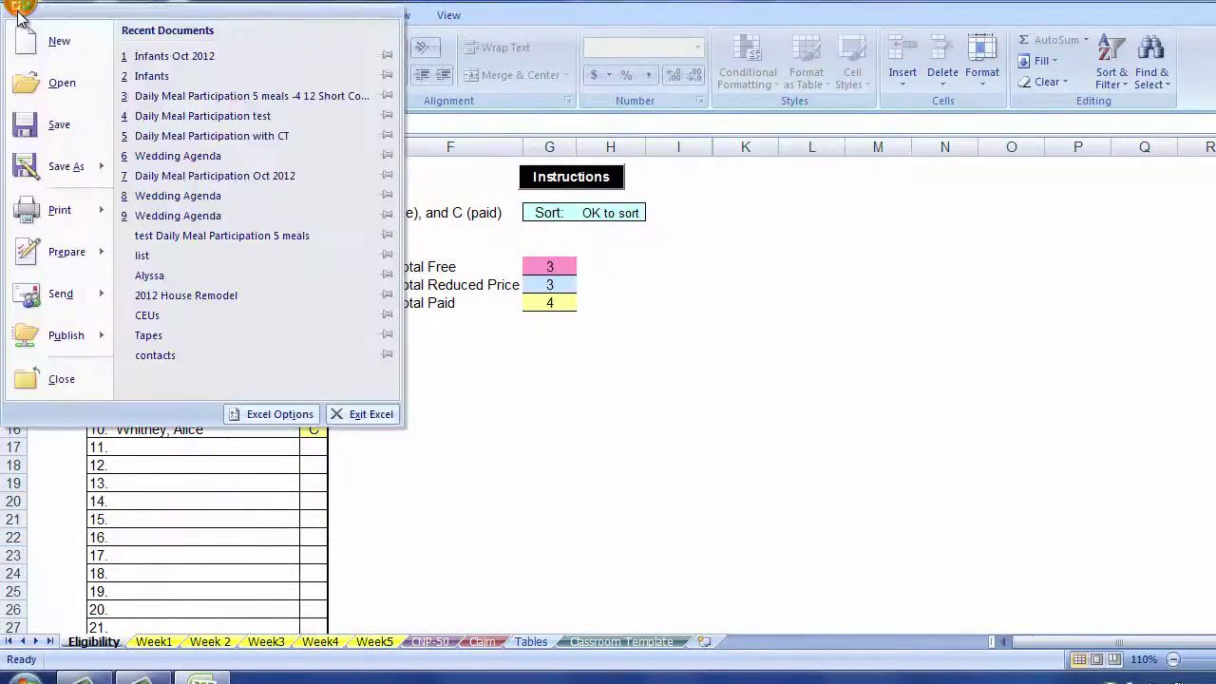
{"action": "mouse_move", "coordinate": [62, 181]}
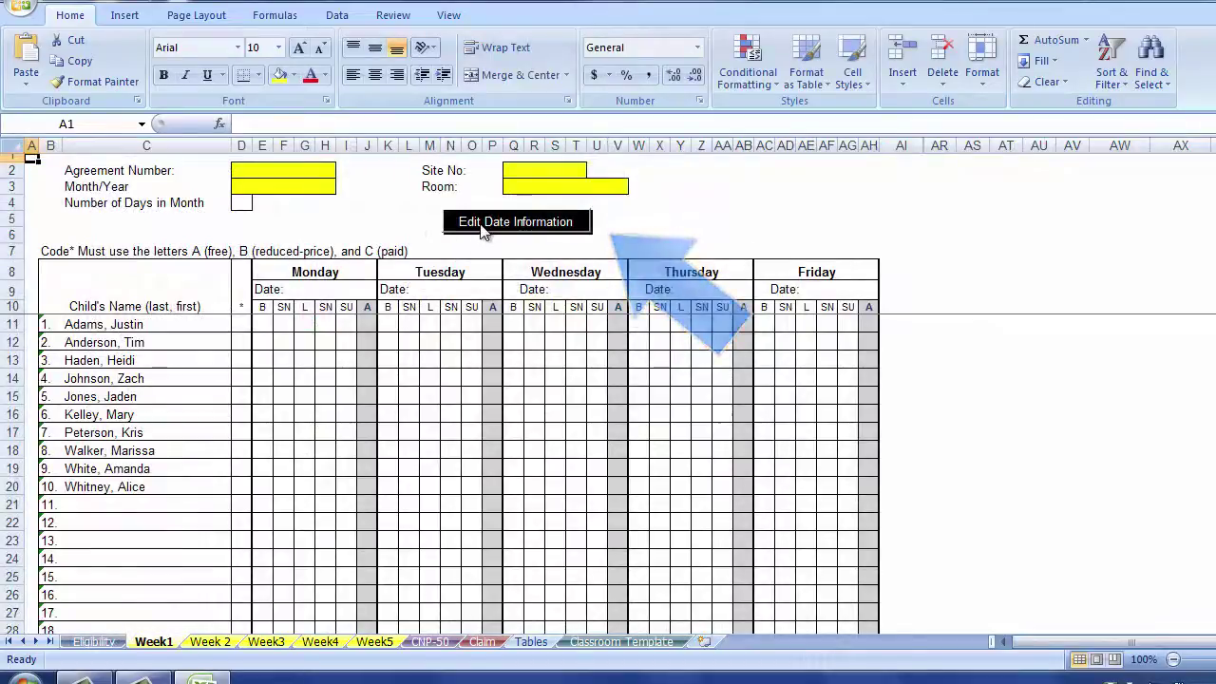
In the date information form, make Saturday the month's first day and set 30 days.
{"action": "left_click", "coordinate": [482, 228]}
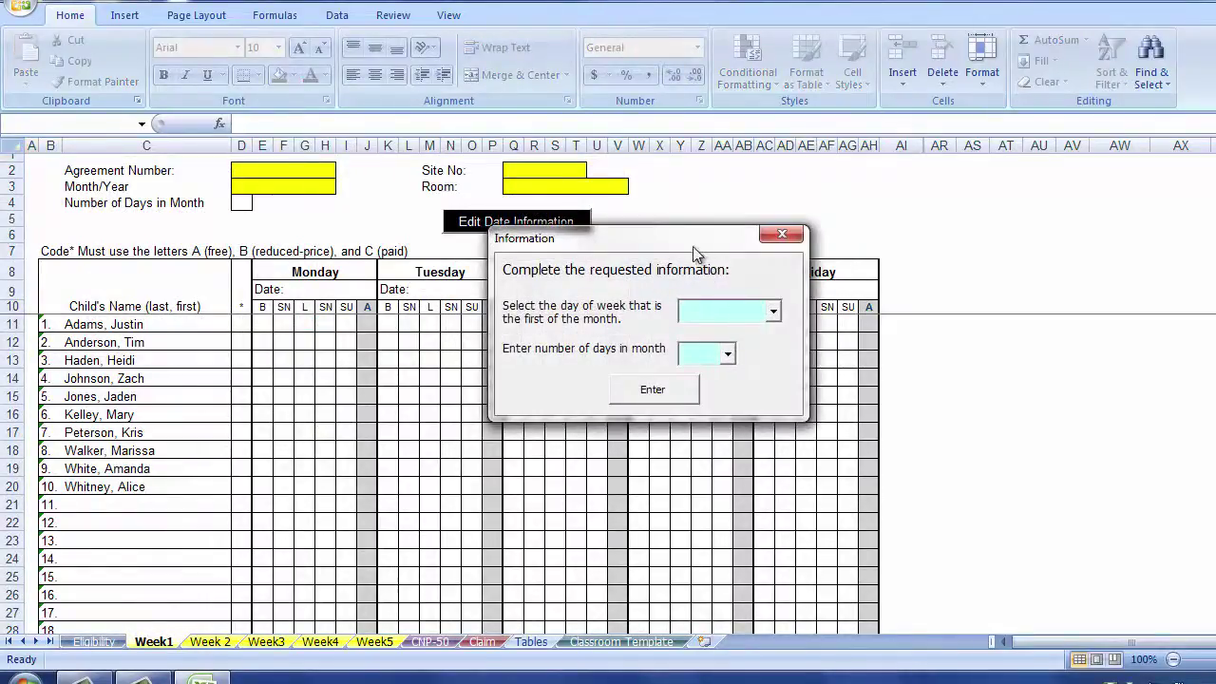
{"action": "left_click_drag", "start_coordinate": [692, 242], "coordinate": [417, 255]}
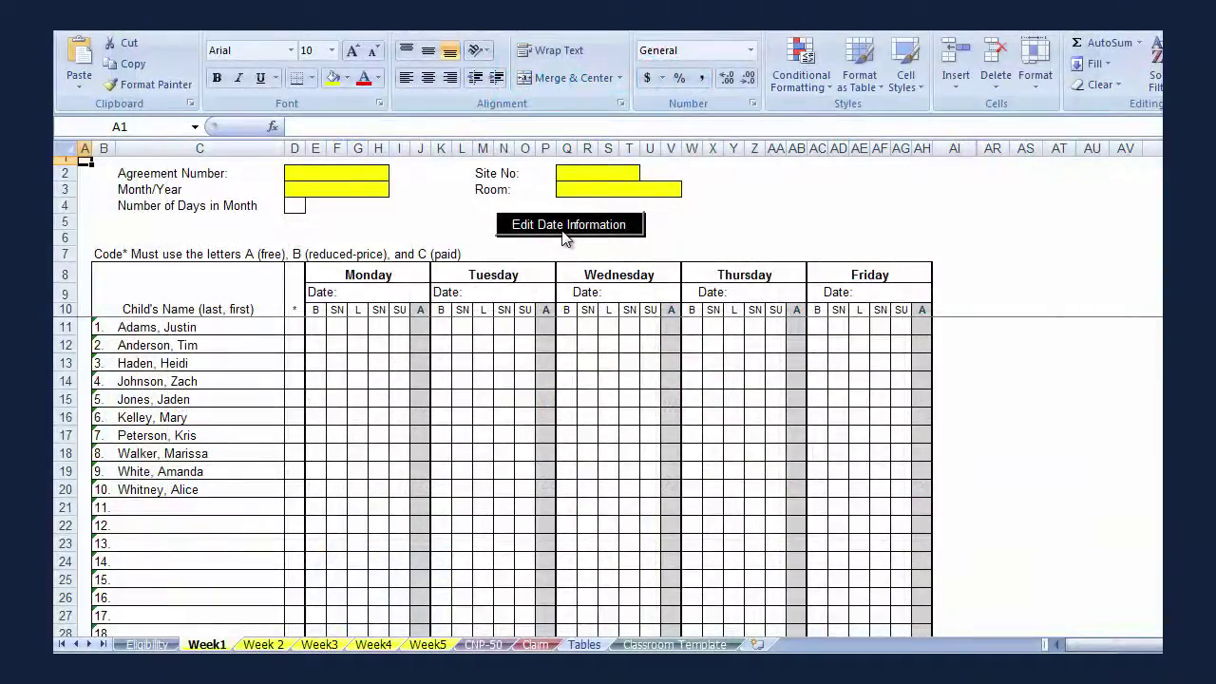
{"action": "left_click", "coordinate": [566, 236]}
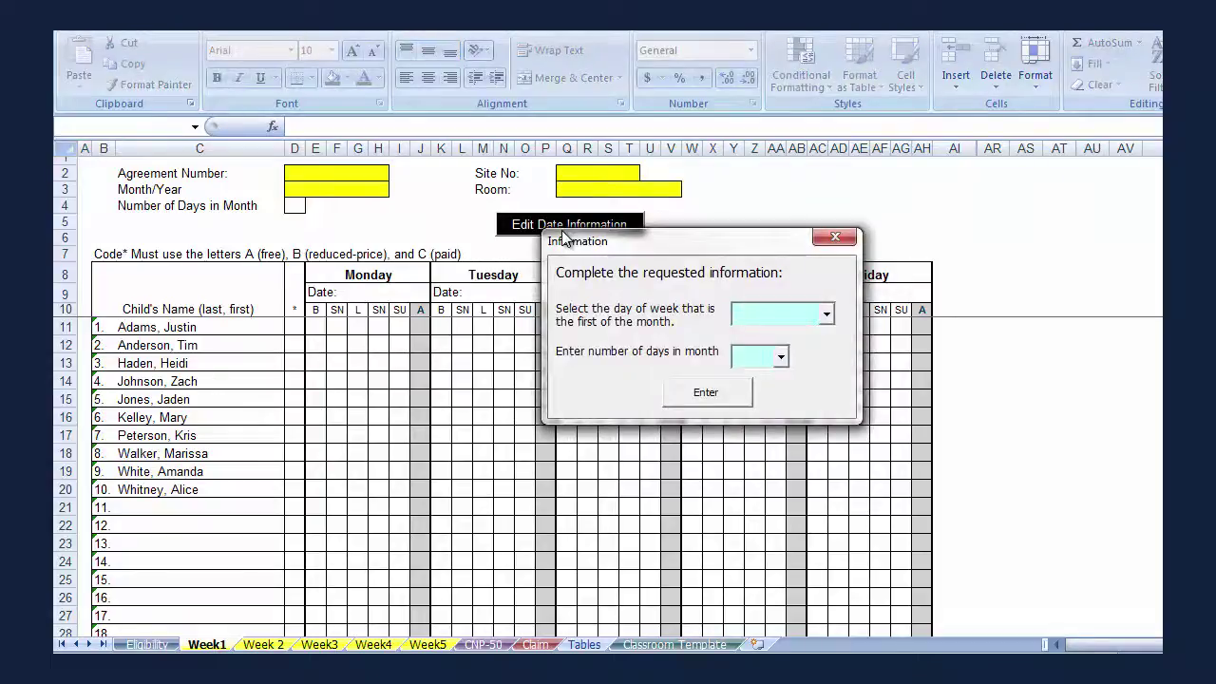
{"action": "left_click_drag", "start_coordinate": [622, 245], "coordinate": [194, 266]}
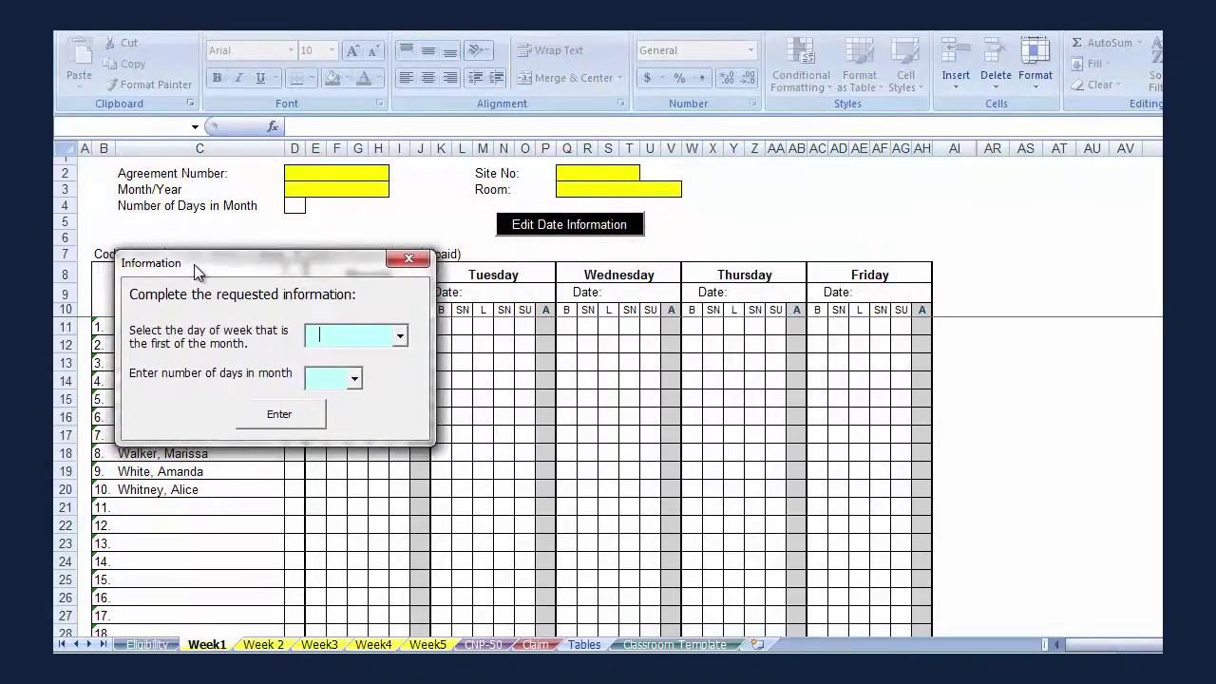
{"action": "left_click", "coordinate": [400, 335]}
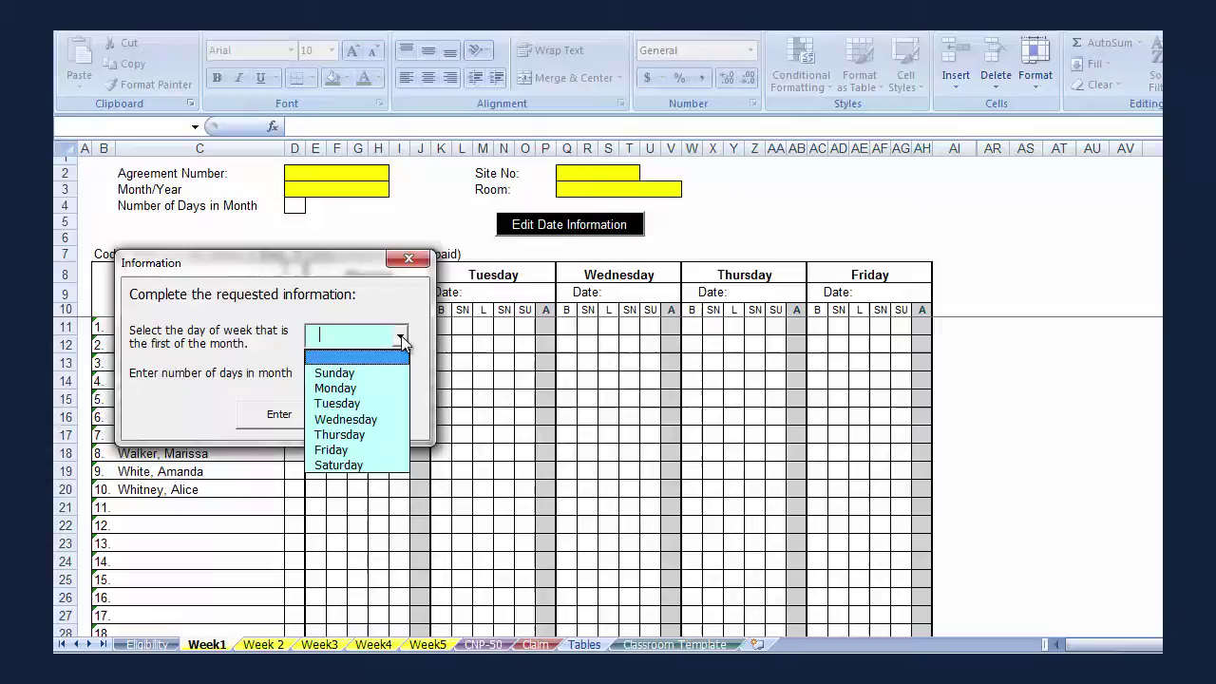
{"action": "left_click", "coordinate": [367, 466]}
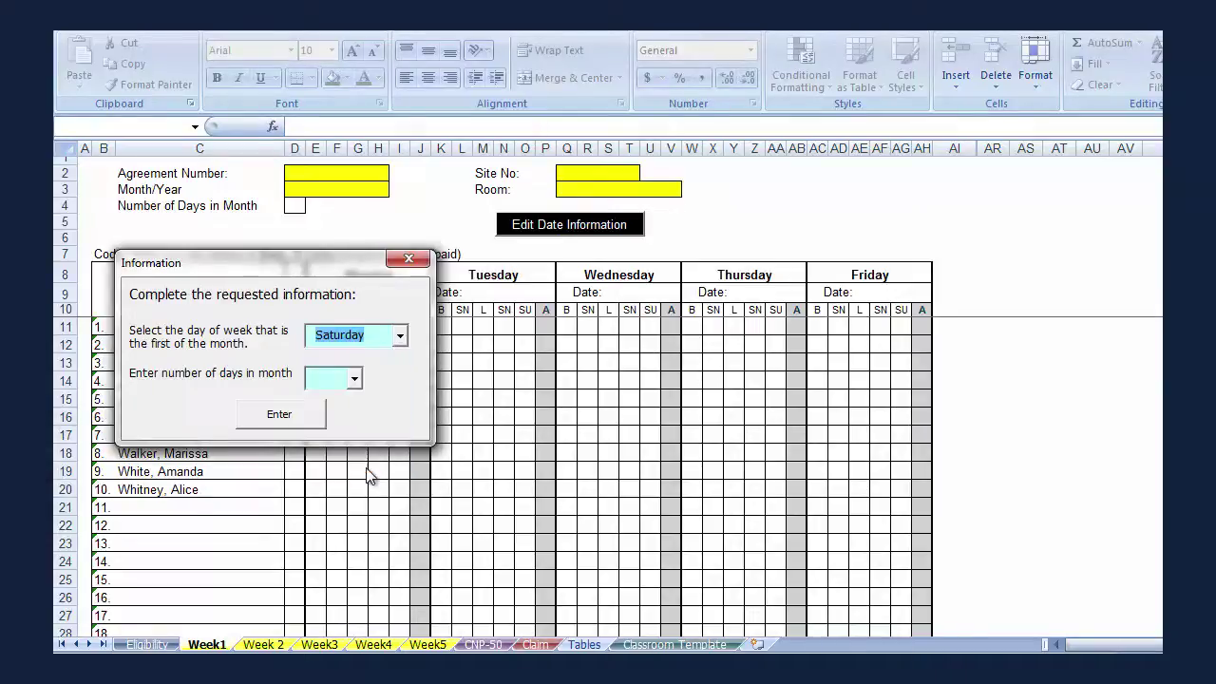
{"action": "left_click", "coordinate": [355, 380]}
{"action": "left_click", "coordinate": [345, 425]}
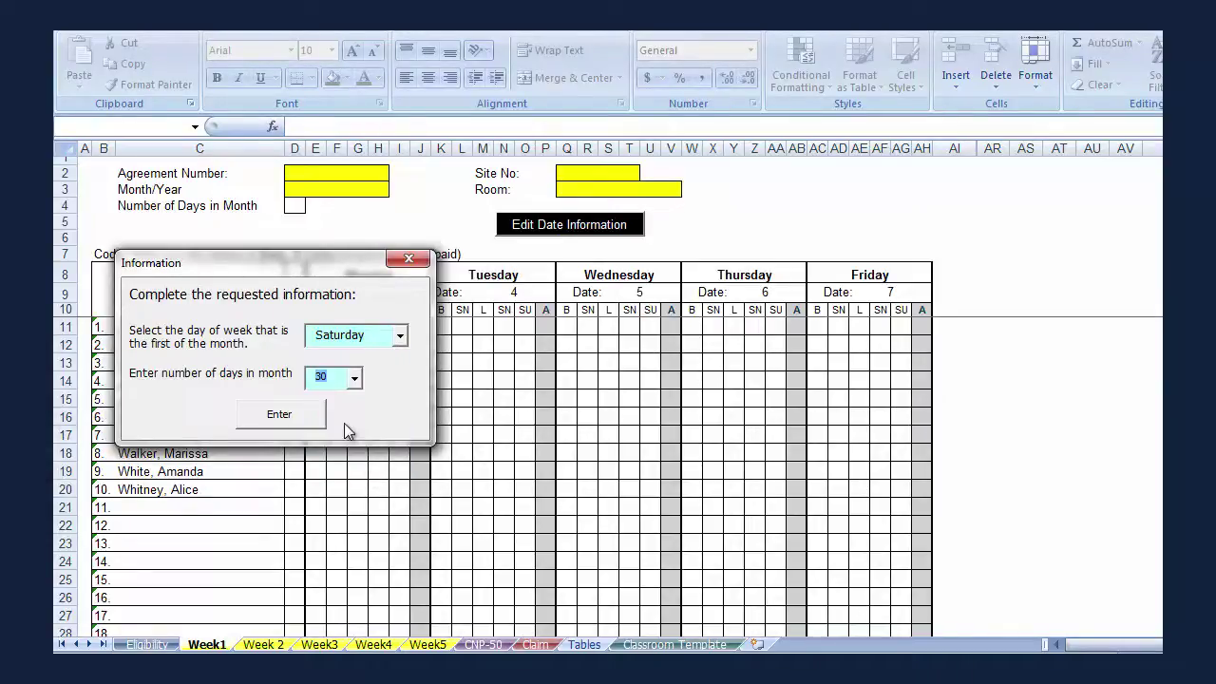
{"action": "left_click", "coordinate": [300, 423]}
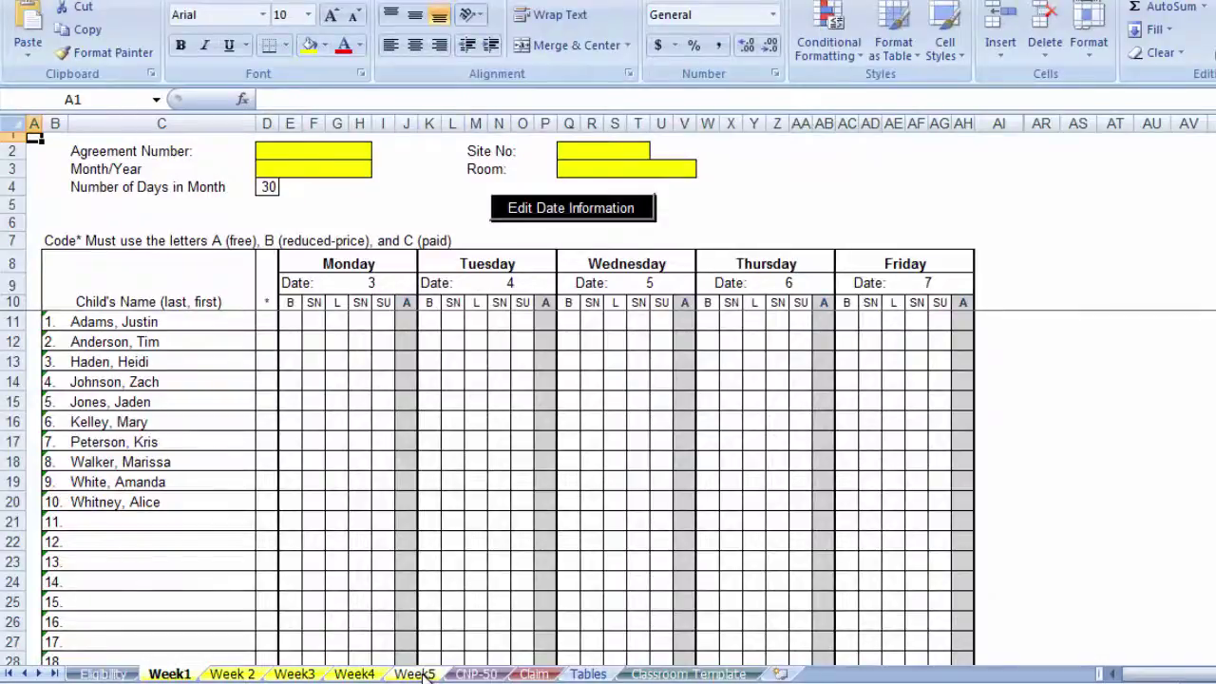
{"action": "left_click", "coordinate": [415, 674]}
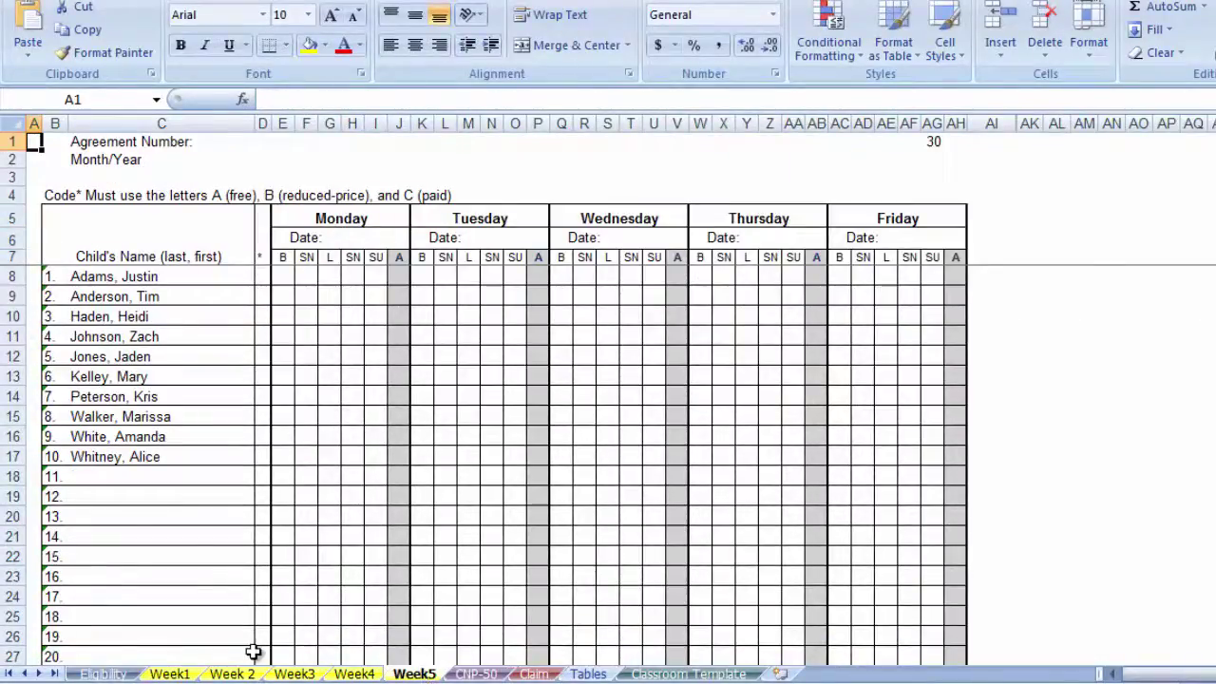
{"action": "left_click", "coordinate": [178, 675]}
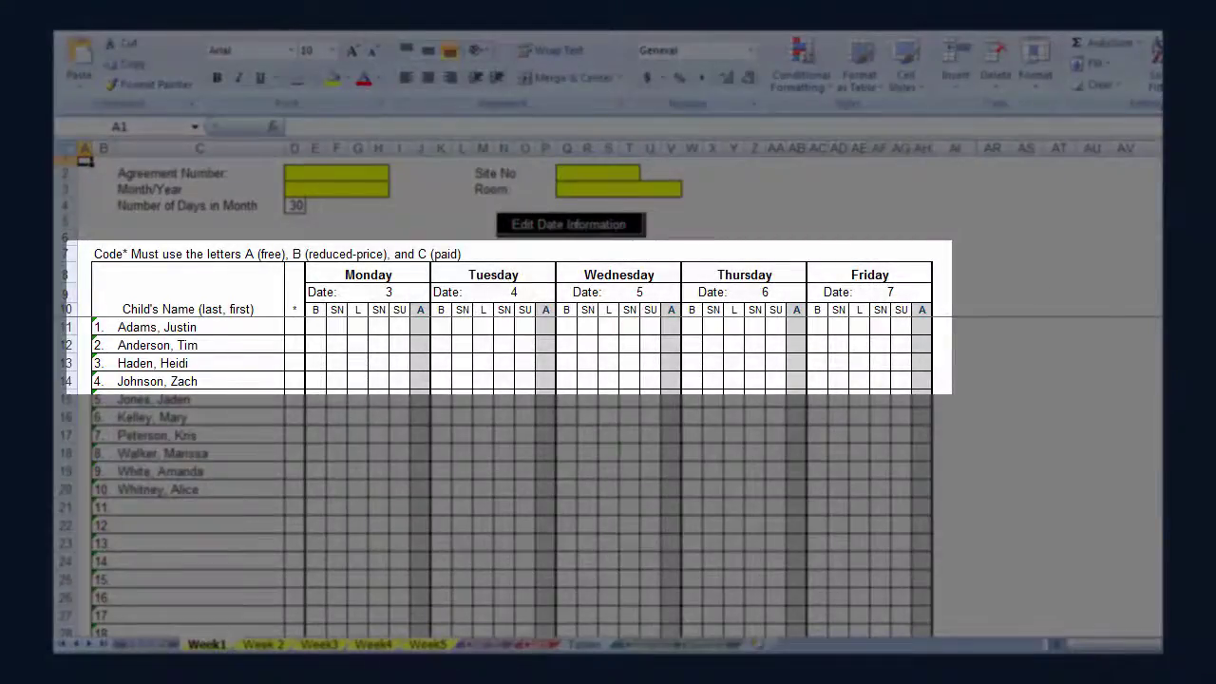
{"action": "scroll", "coordinate": [514, 475], "scroll_direction": "down", "scroll_amount": 4}
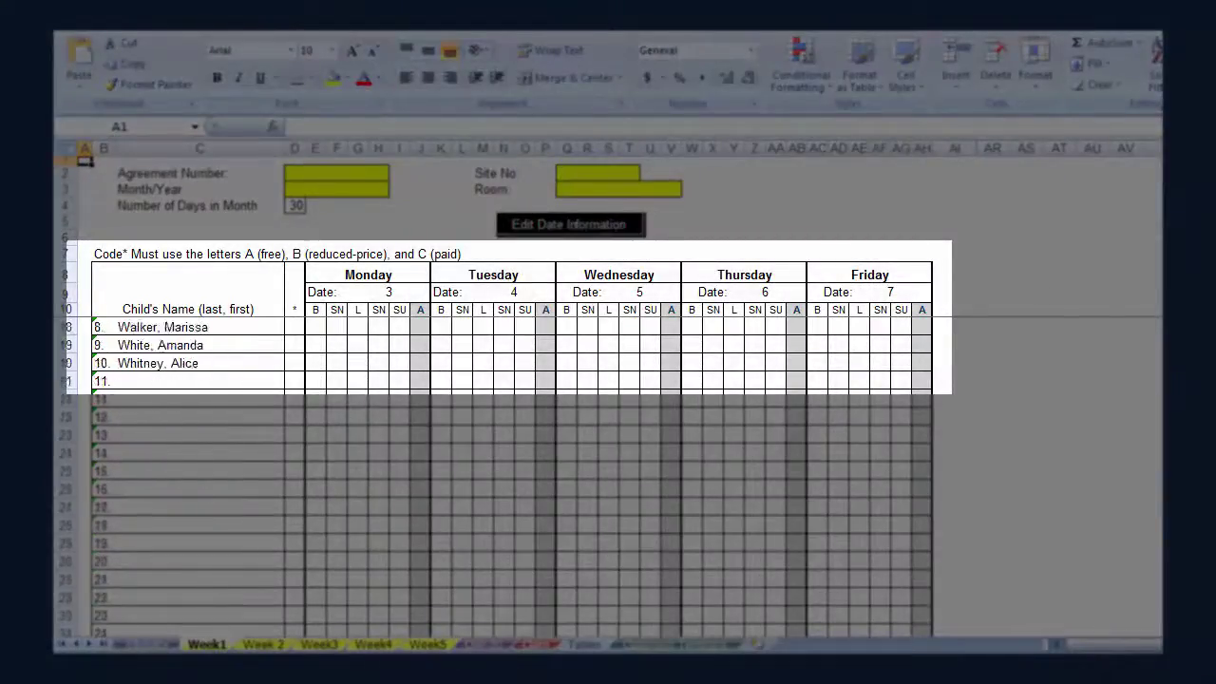
{"action": "scroll", "coordinate": [513, 475], "scroll_direction": "down", "scroll_amount": 3}
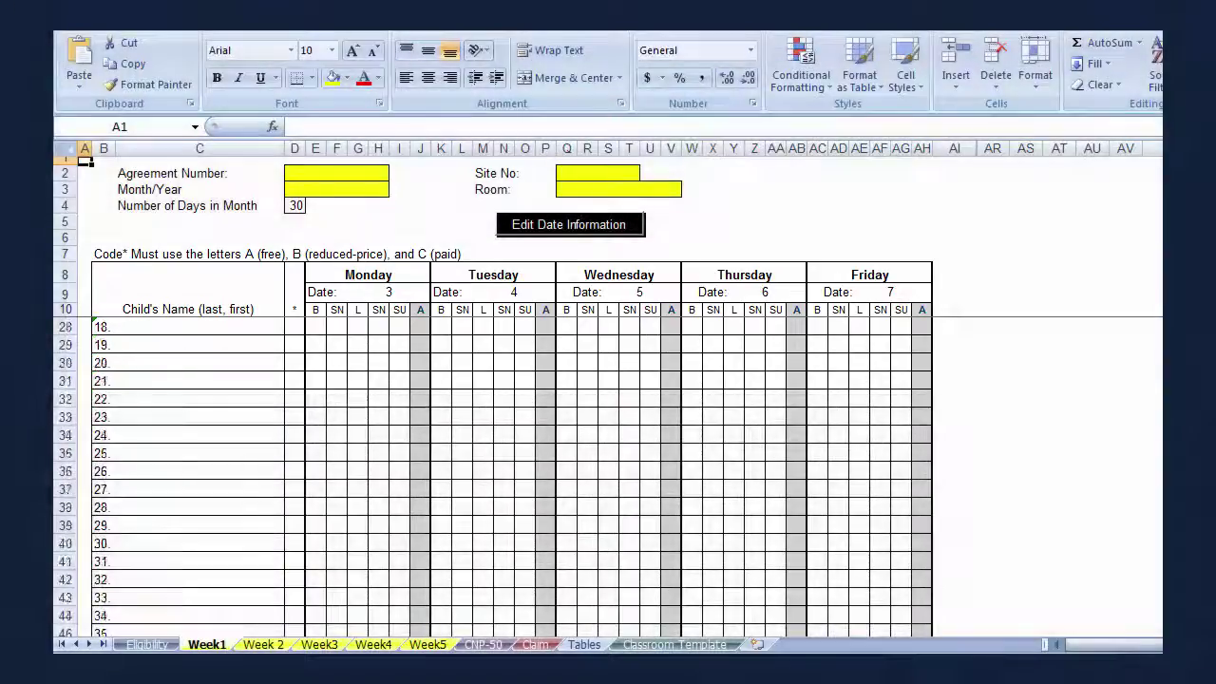
{"action": "scroll", "coordinate": [514, 475], "scroll_direction": "up", "scroll_amount": 6}
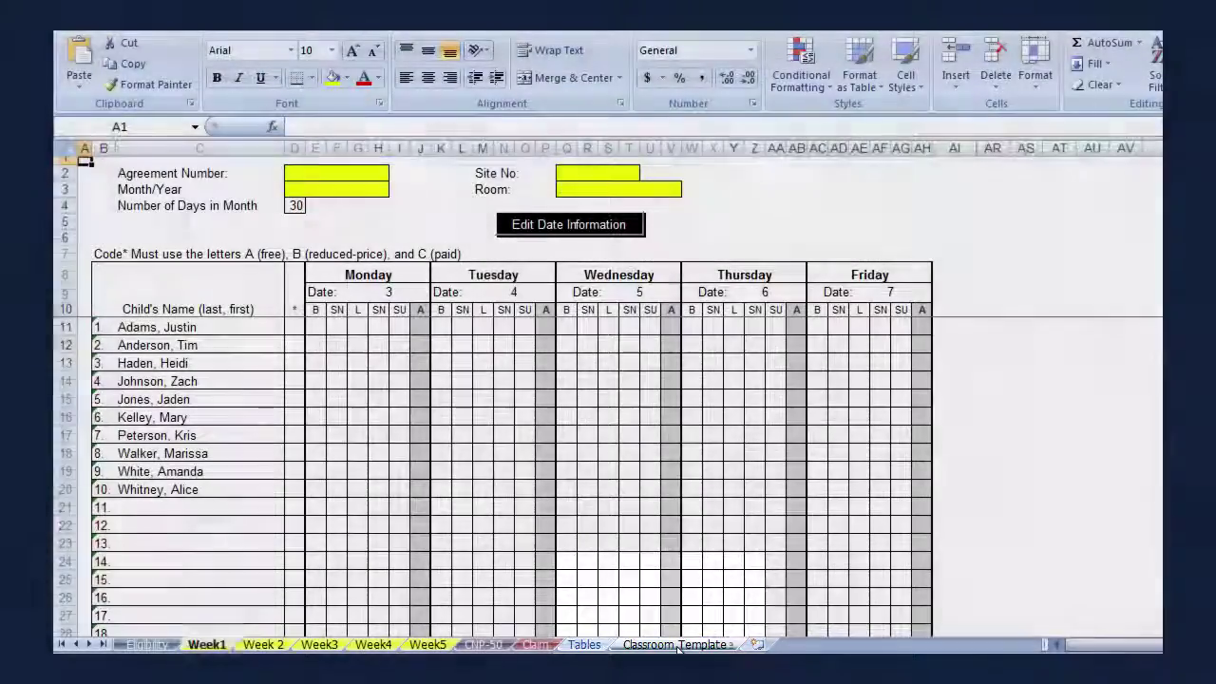
On the Classroom Template sheet, select rows 11–21 holding the children's names.
{"action": "left_click", "coordinate": [675, 645]}
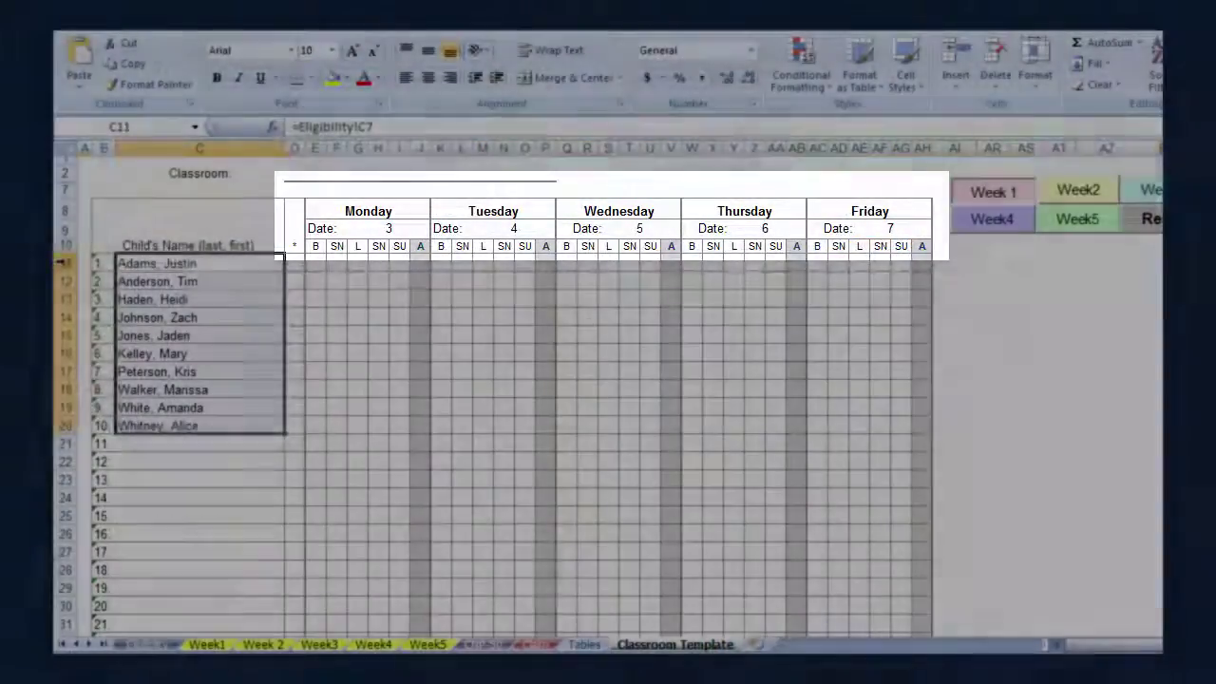
{"action": "left_click_drag", "start_coordinate": [61, 263], "coordinate": [76, 435]}
Preview a printout with Print what set to Selection, showing only the selected rows.
{"action": "left_click", "coordinate": [70, 45]}
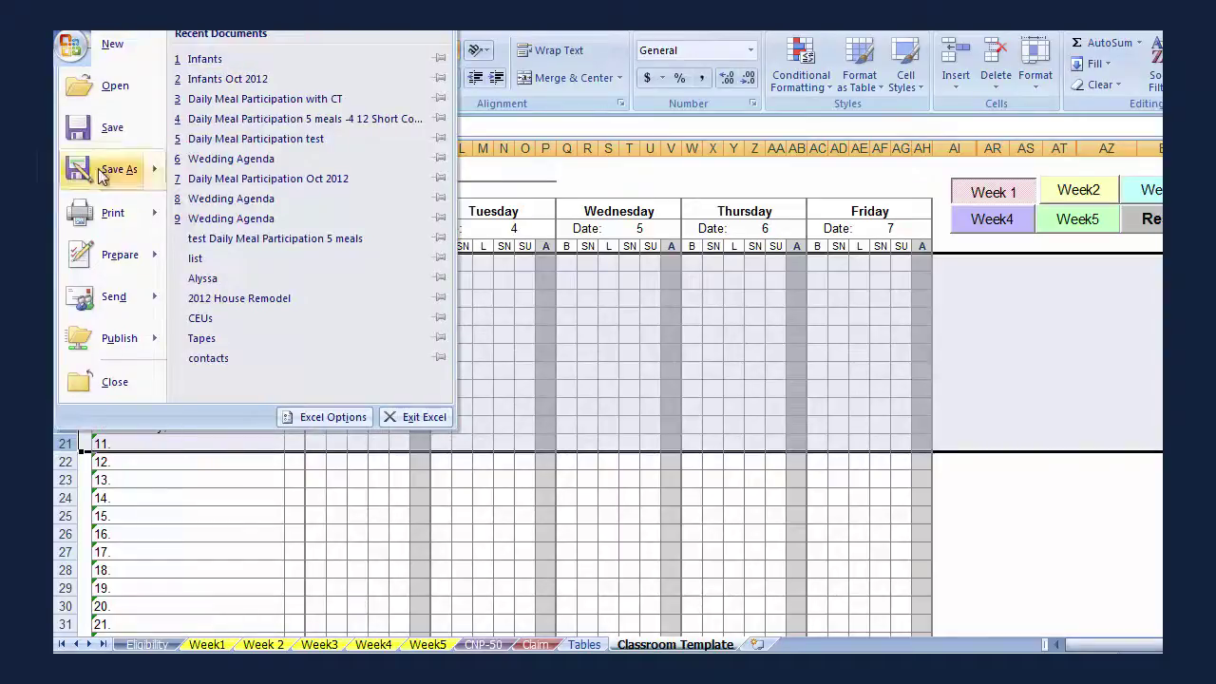
{"action": "mouse_move", "coordinate": [107, 214]}
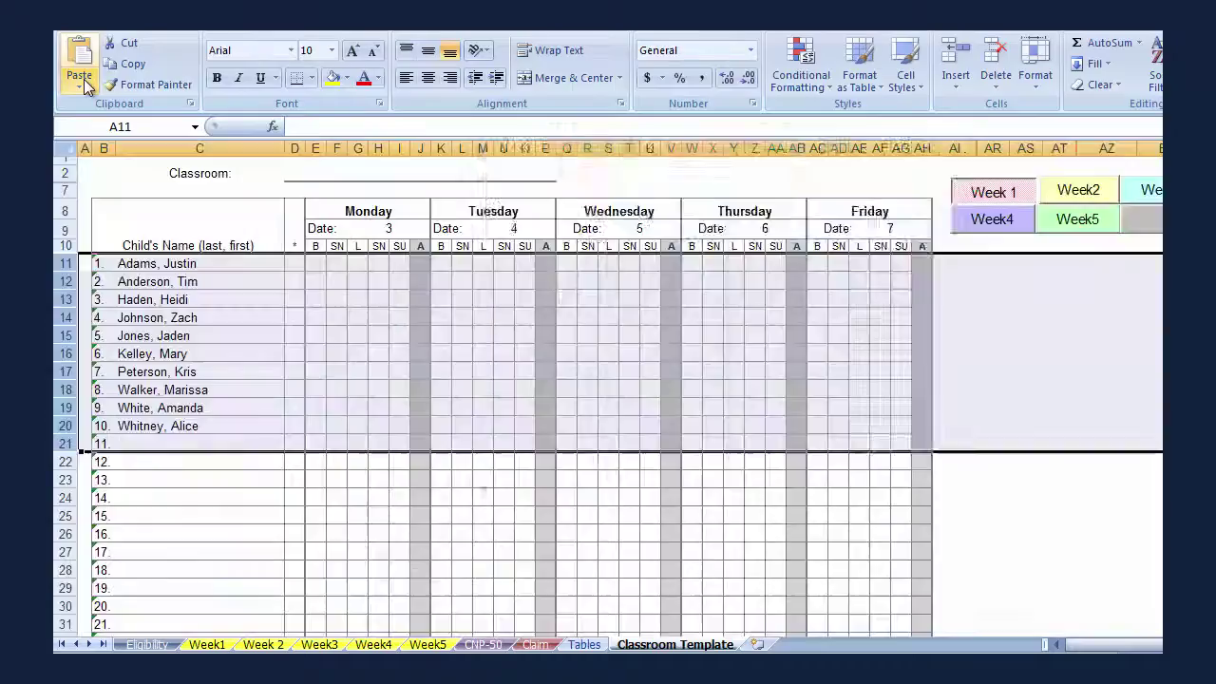
{"action": "key", "text": "ctrl+p"}
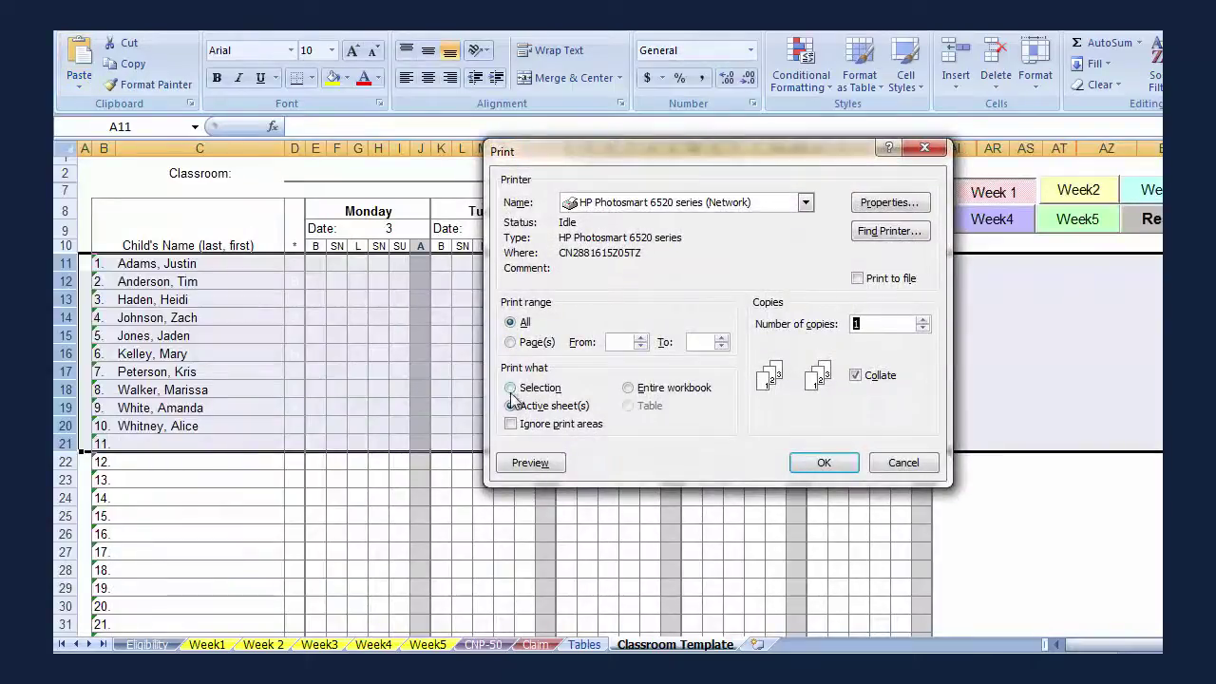
{"action": "left_click", "coordinate": [511, 389]}
{"action": "left_click", "coordinate": [529, 462]}
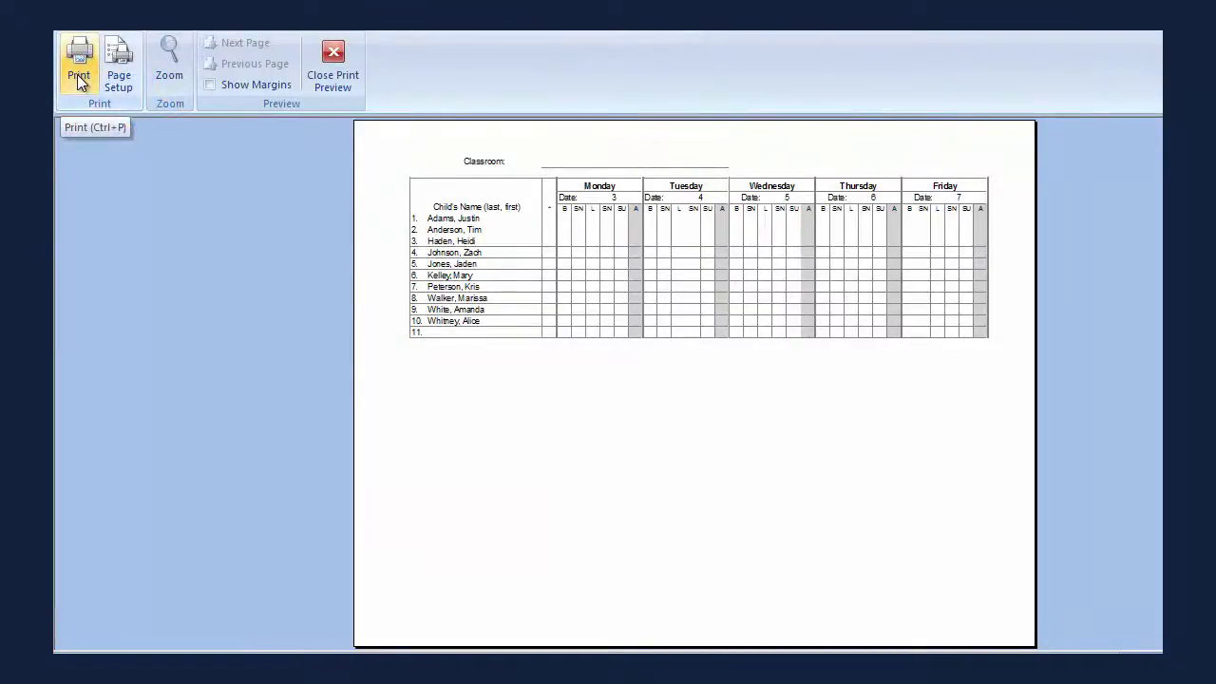
Close the preview, fill in Week2 dates 10–14, then reset to clear the template dates.
{"action": "left_click", "coordinate": [332, 72]}
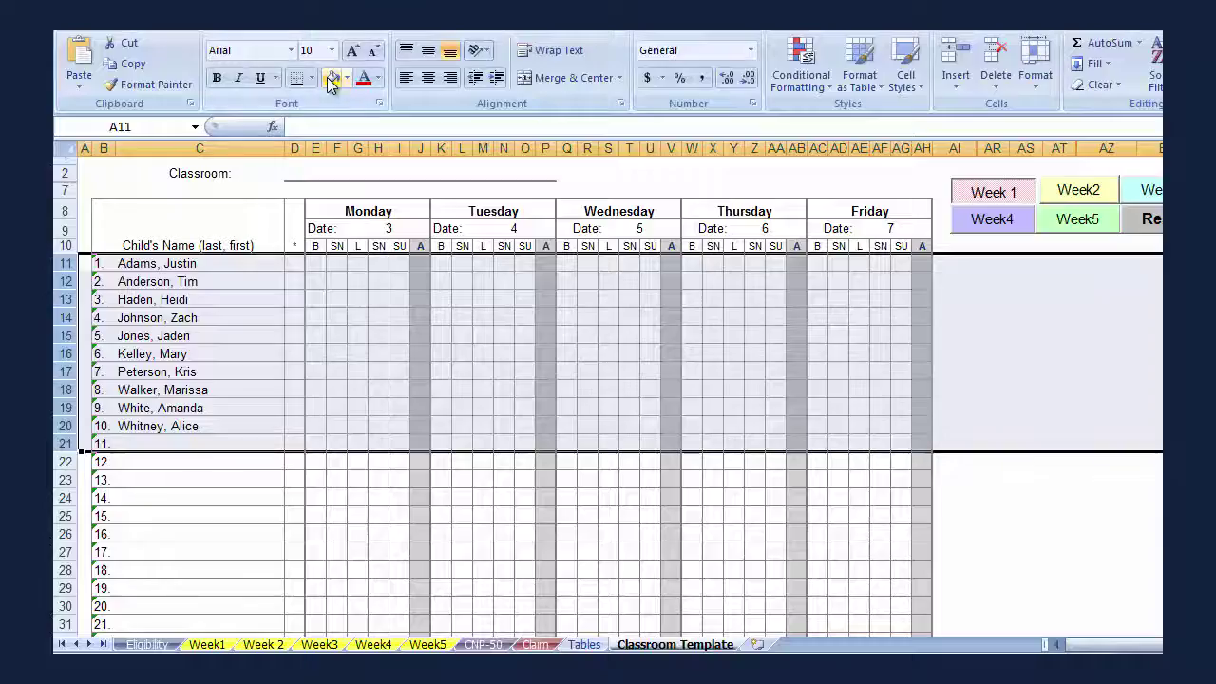
{"action": "left_click", "coordinate": [1068, 192]}
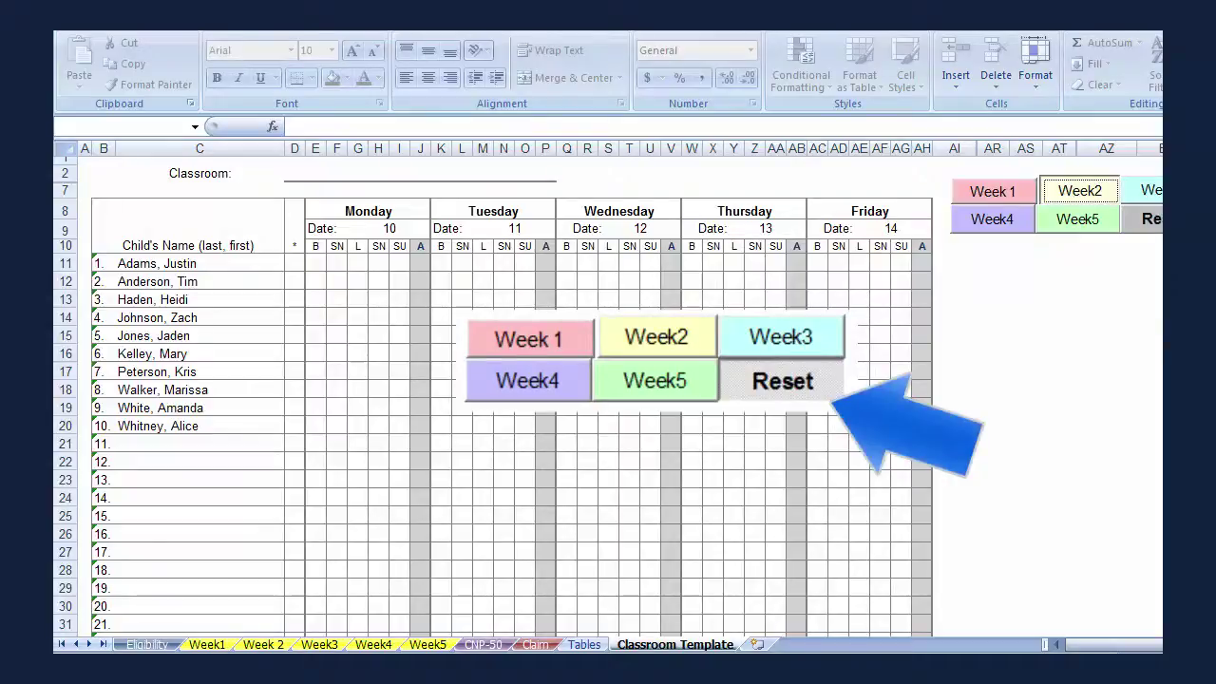
{"action": "left_click", "coordinate": [1141, 219]}
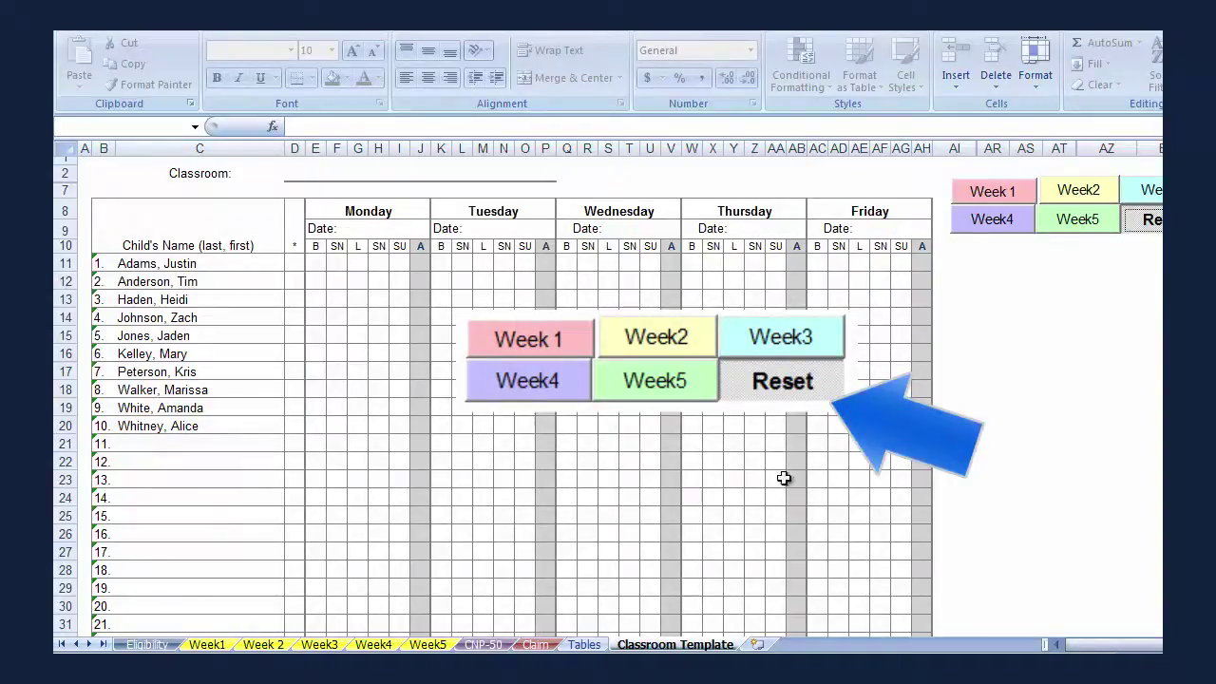
Switch to the CNP-50 meal count sheet with dates 3–7, 10–14 and 17–21.
{"action": "left_click", "coordinate": [484, 645]}
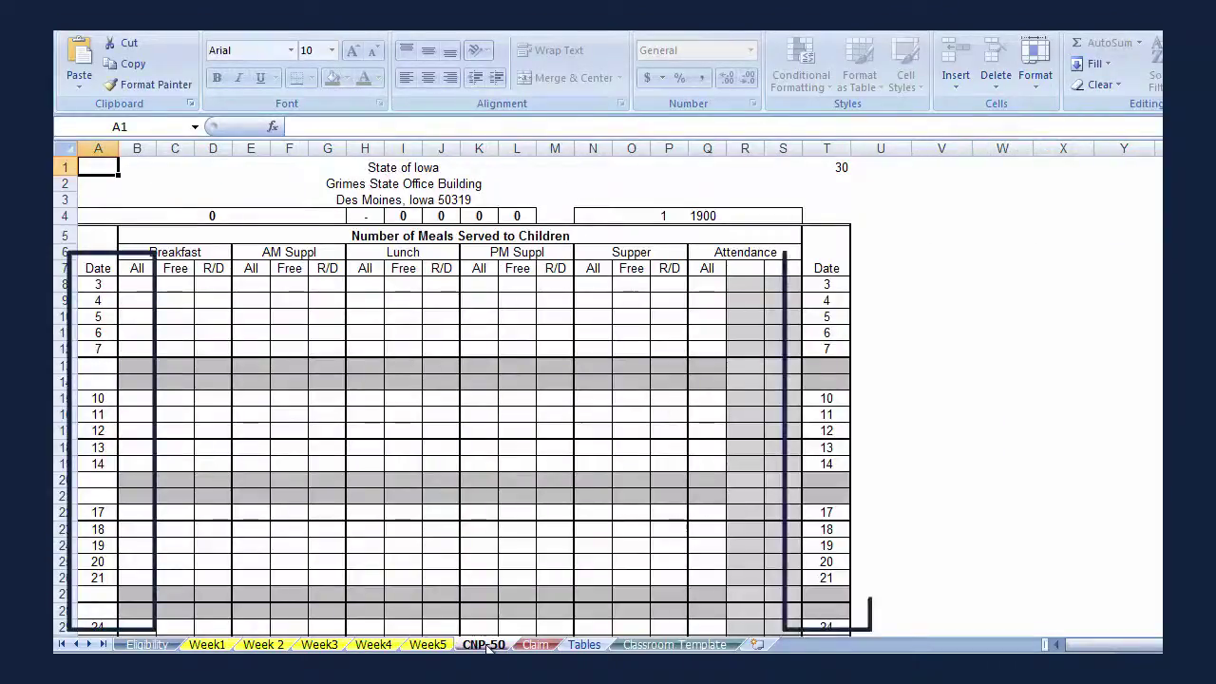